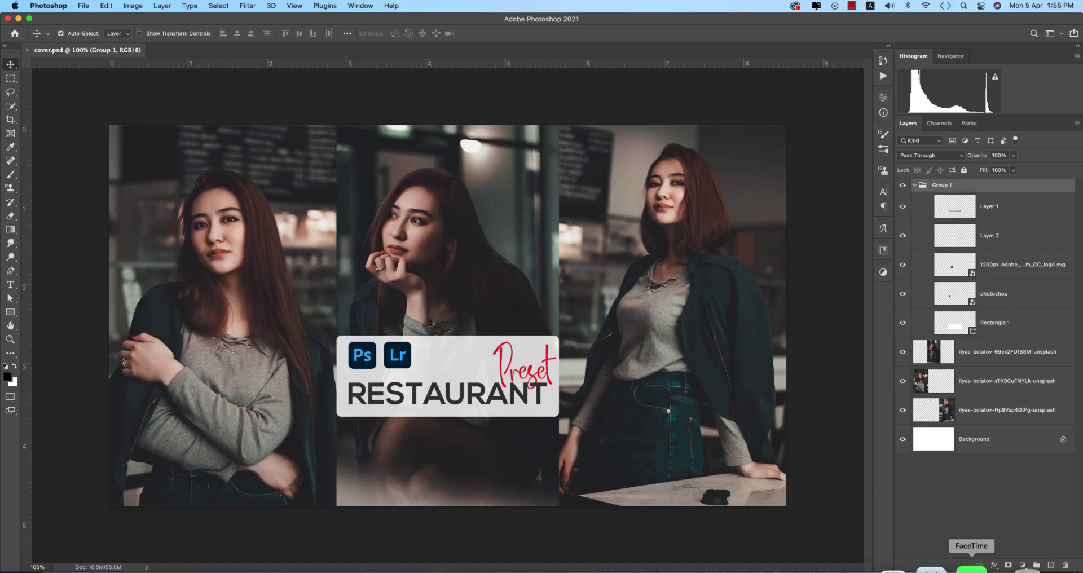
Step: Deselect the Group 1 layer group in the cover.psd collage
left_click(819, 318)
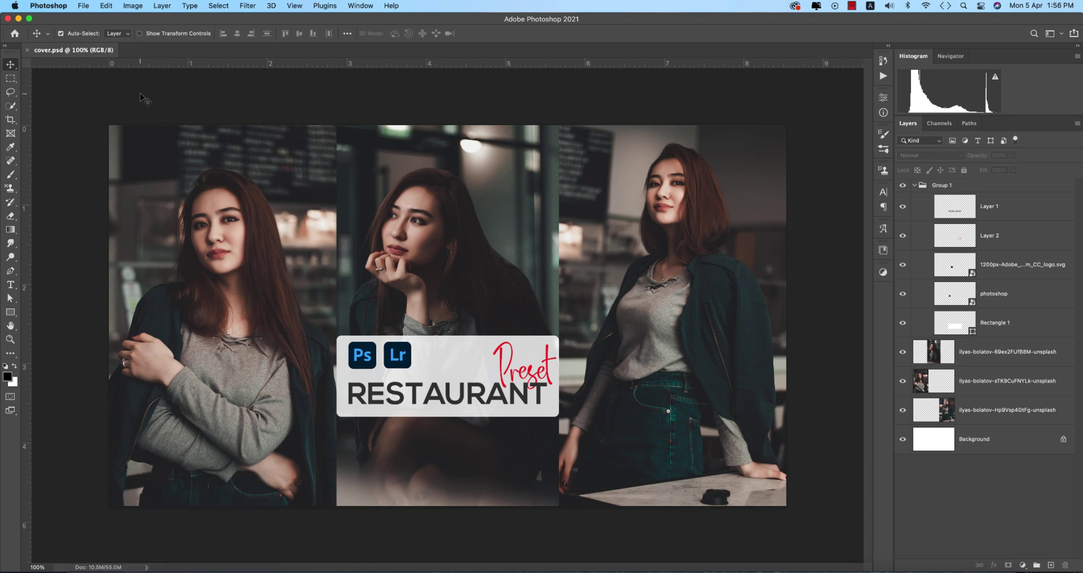
Step: Open the arms-crossed café portrait from the Home screen's recent files
left_click(15, 34)
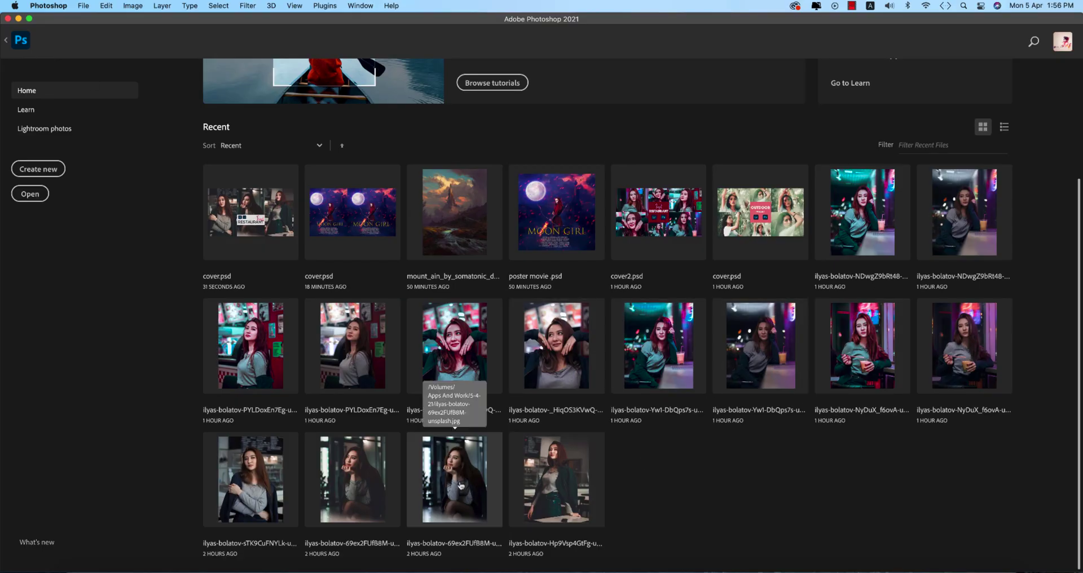
left_click(282, 475)
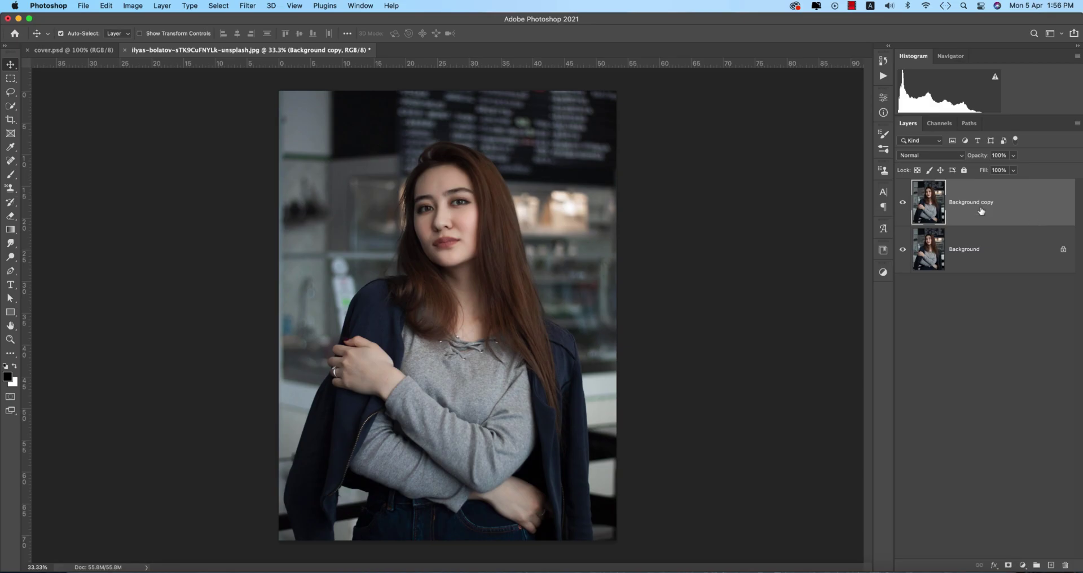
Step: Run the Camera Raw Filter on the portrait and load the Restaurant .xmp settings
left_click(252, 7)
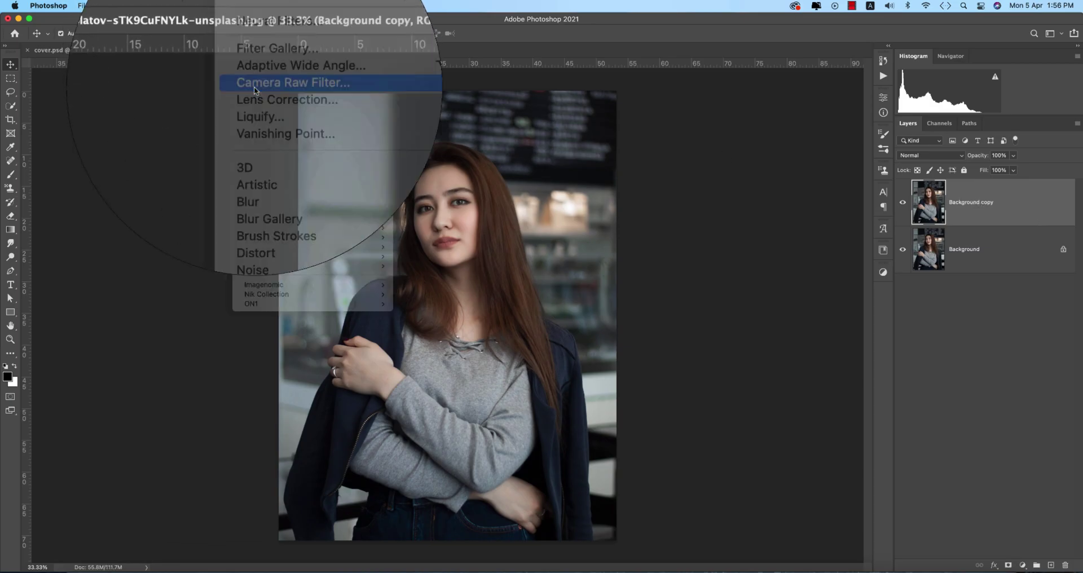
left_click(255, 85)
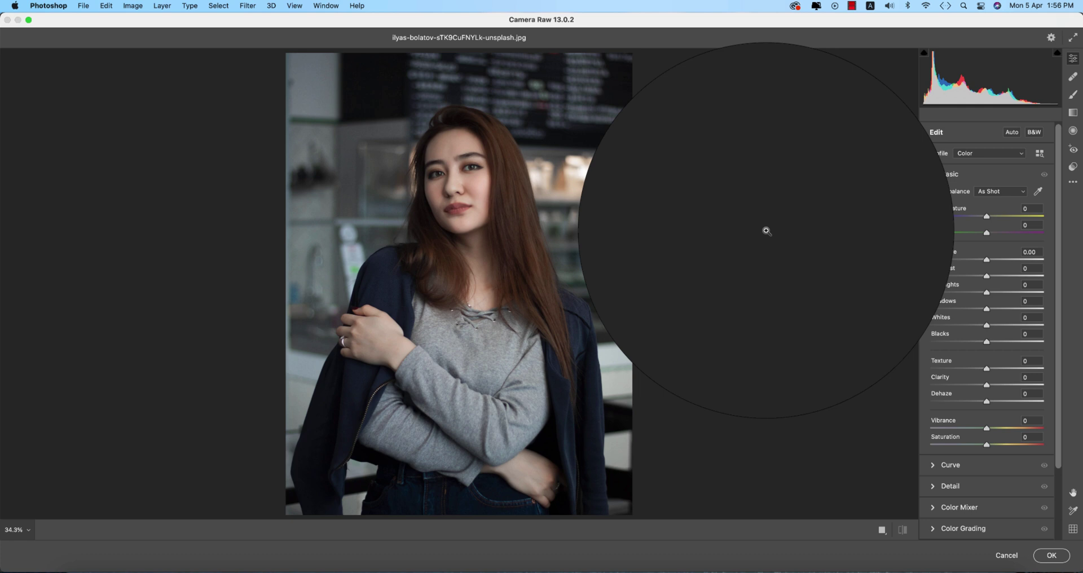
left_click(1073, 183)
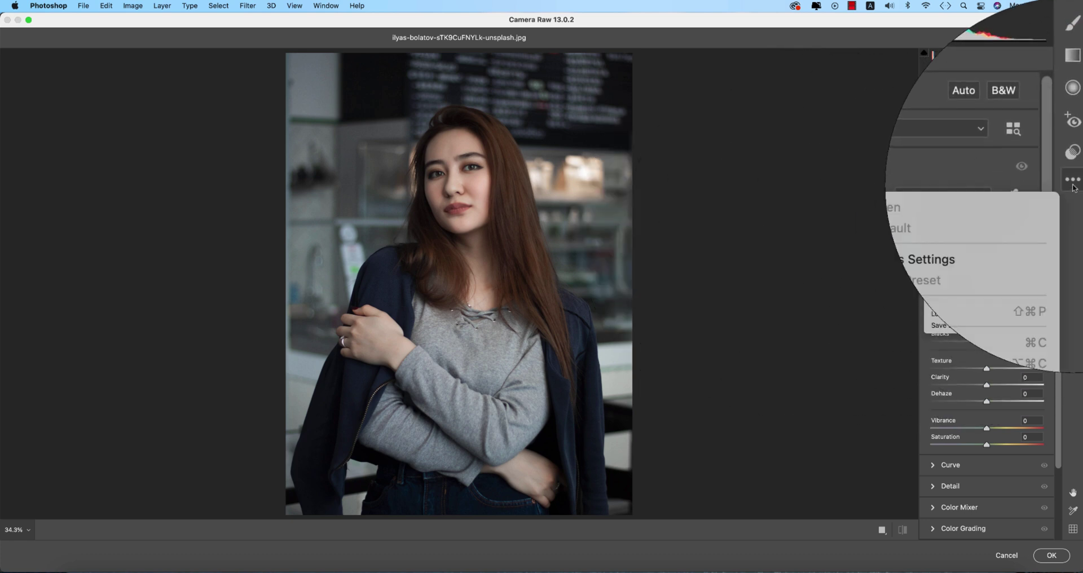
left_click(952, 312)
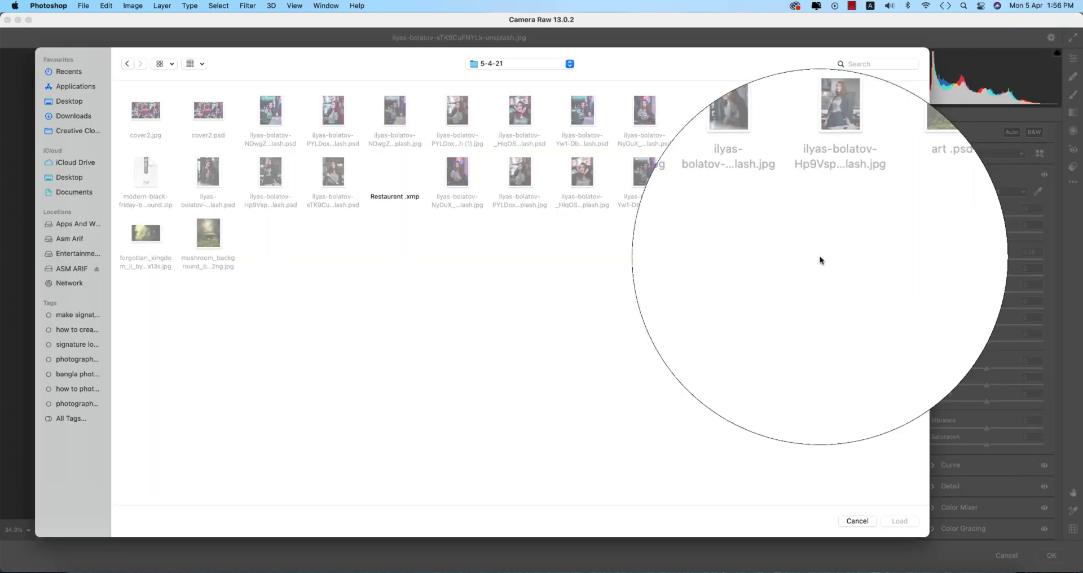
double_click(395, 195)
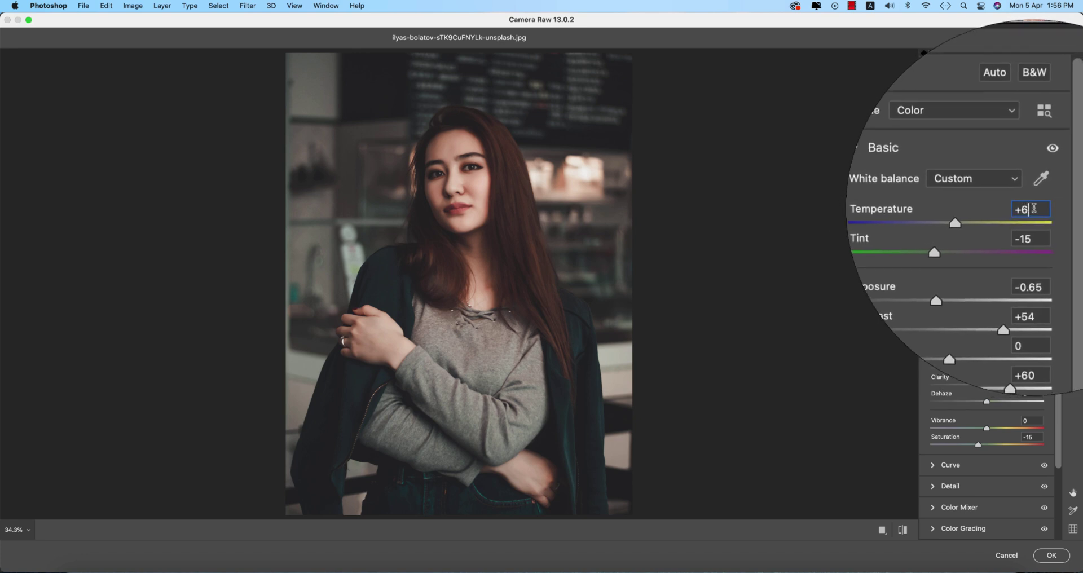
Step: Review Basic values: Tint -15, Exposure -0.65, Contrast +54, Shadows +60, Blacks +35, Clarity +3, Saturation -15
left_click(1038, 225)
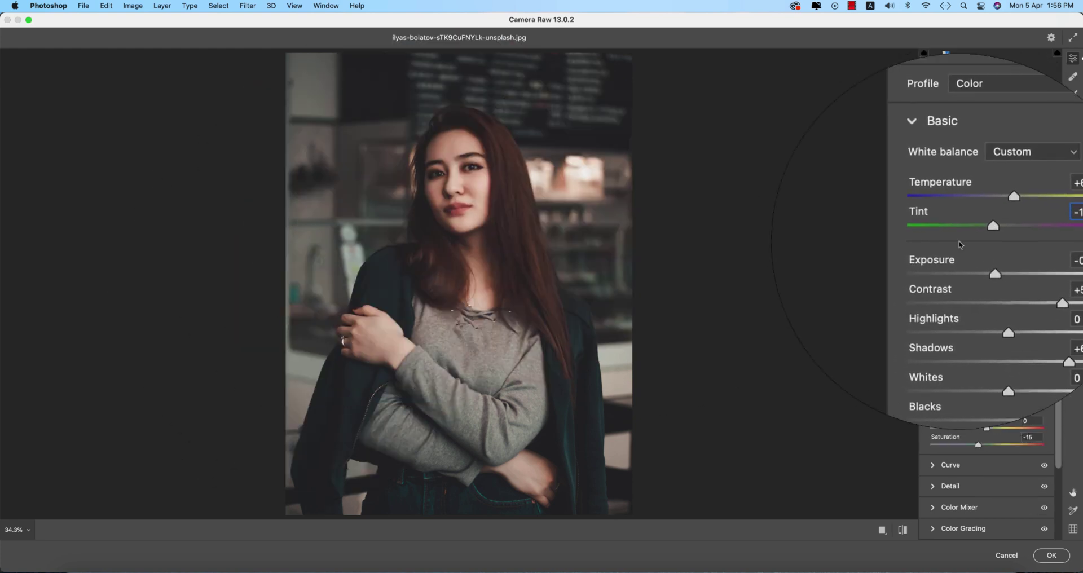
left_click(1042, 254)
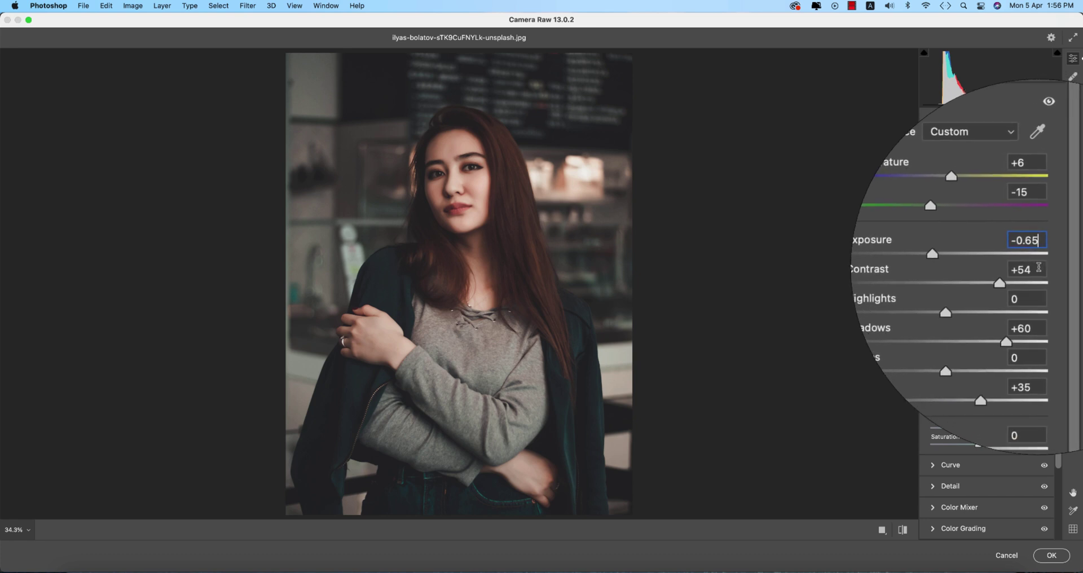
left_click(1039, 268)
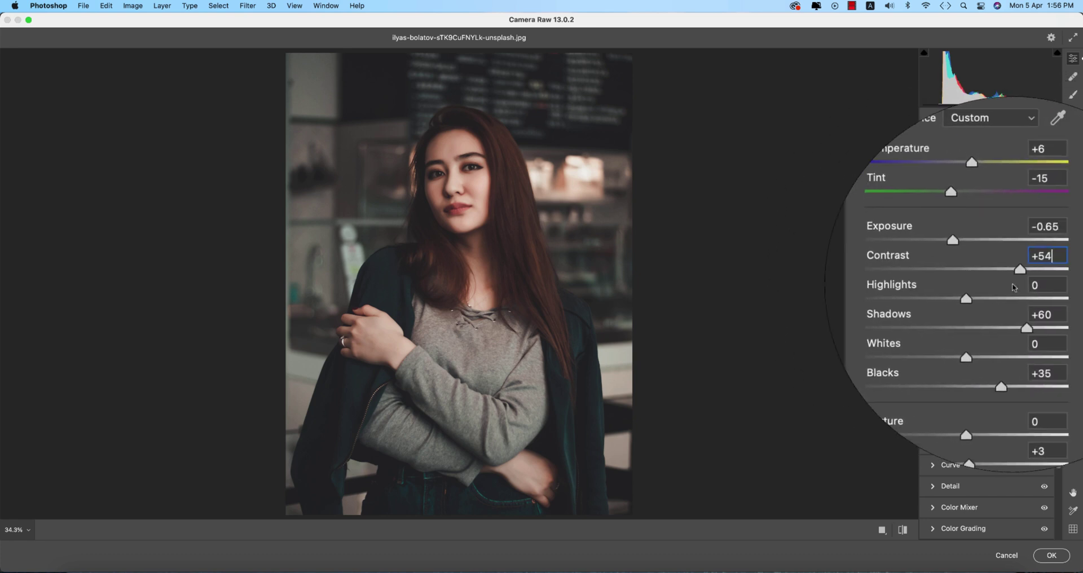
left_click(1041, 302)
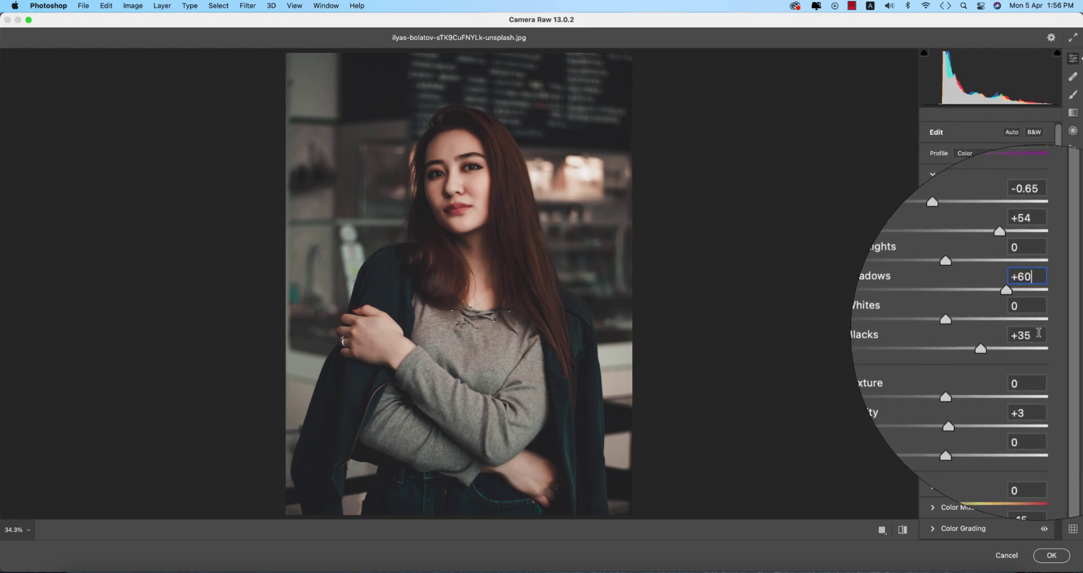
left_click(1039, 333)
type("+35")
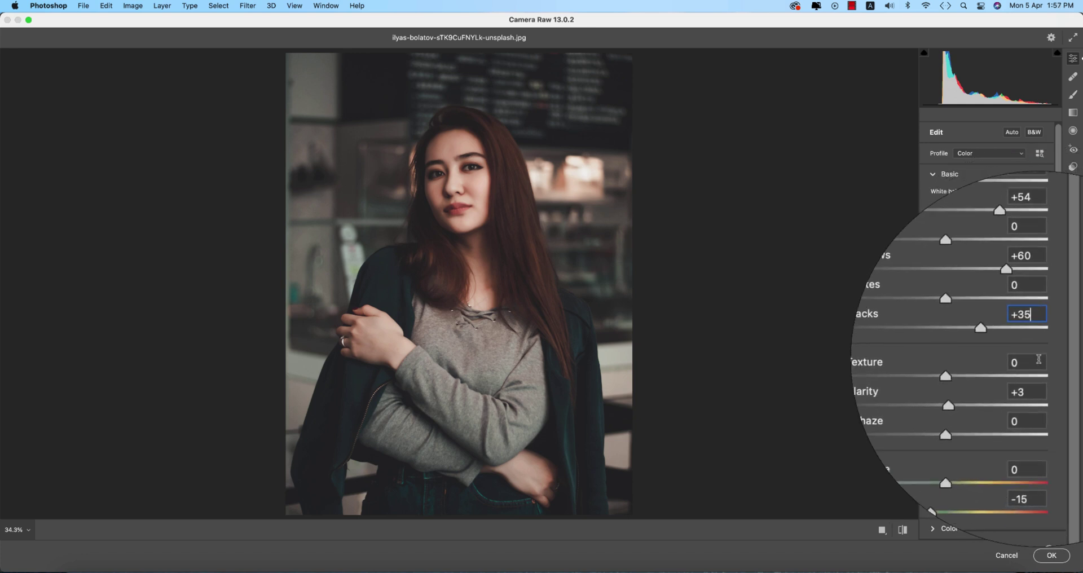
left_click(1027, 378)
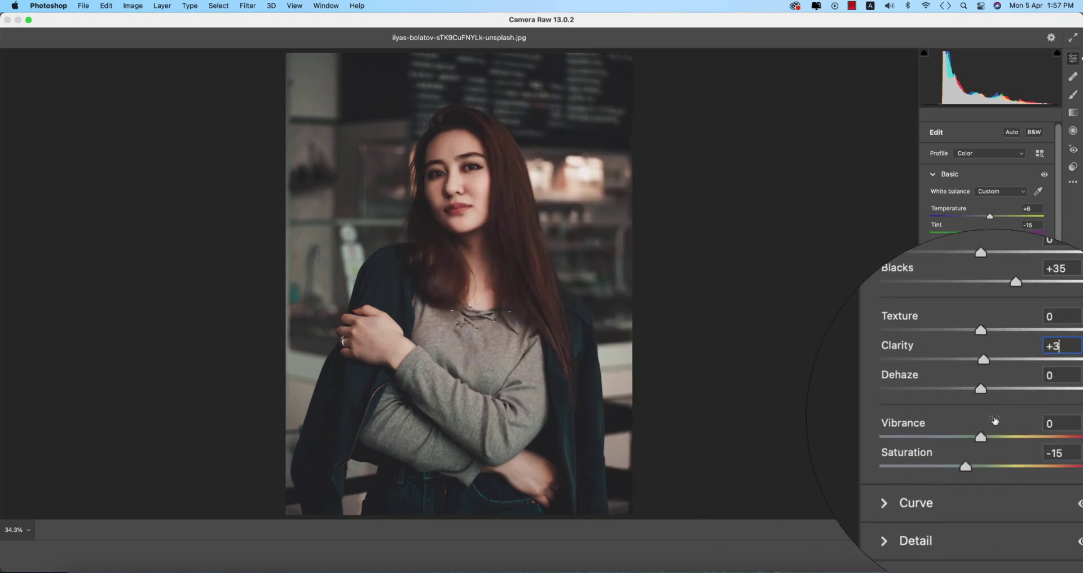
left_click(1035, 422)
left_click(1032, 437)
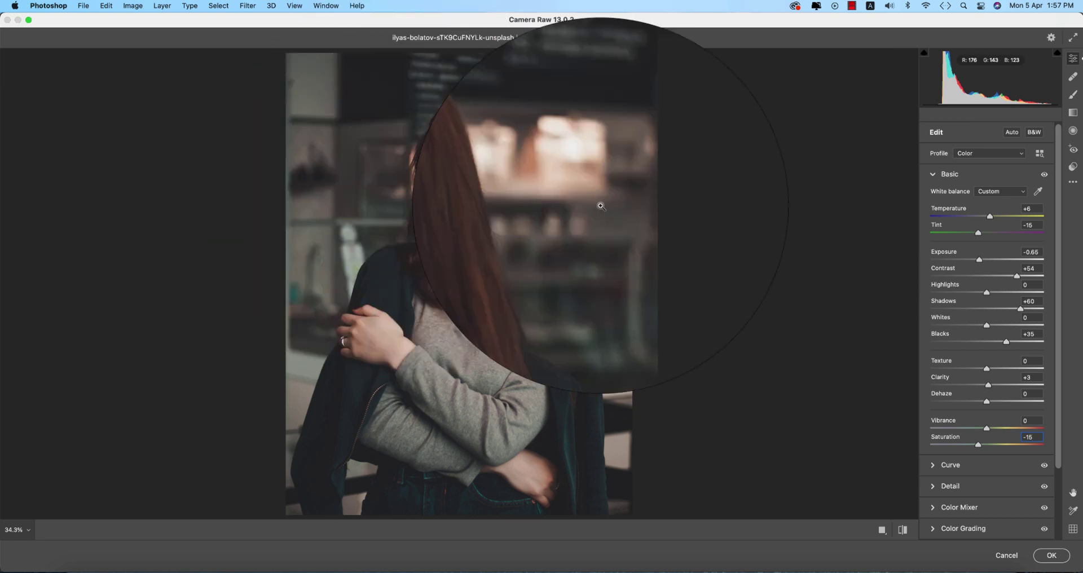
left_click(933, 174)
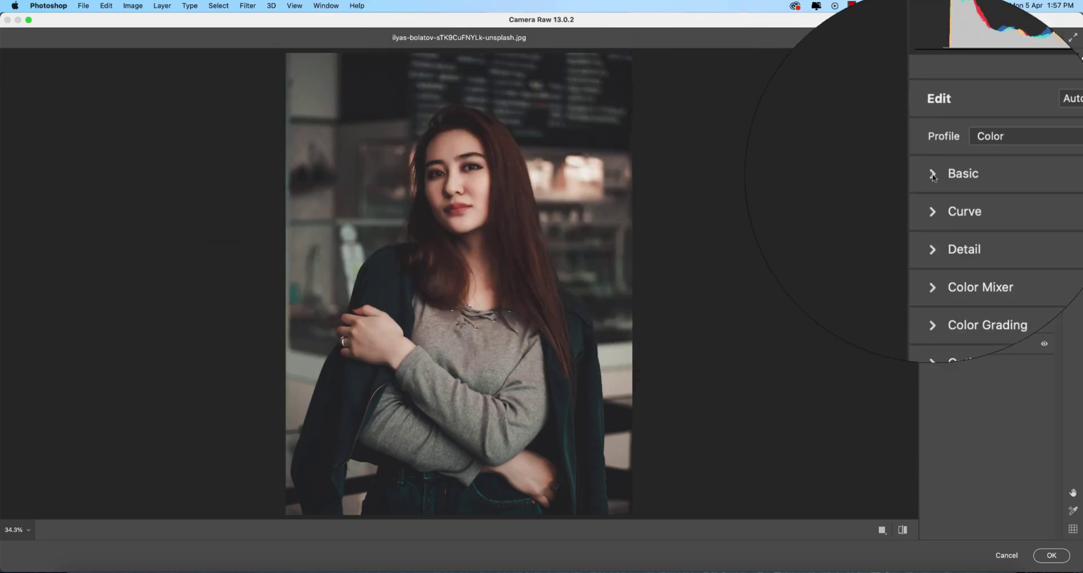
left_click(932, 191)
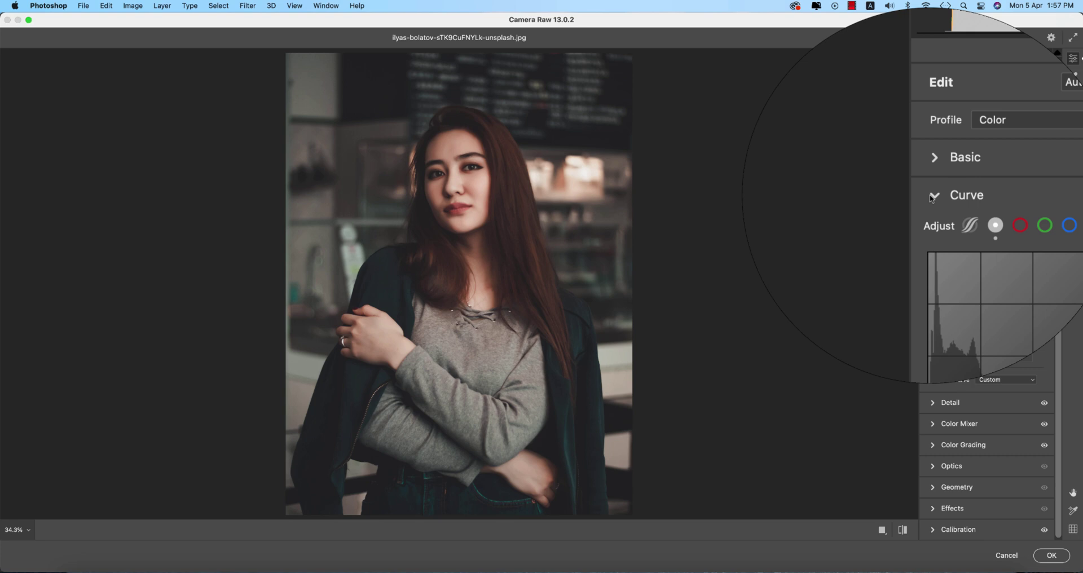
left_click(932, 195)
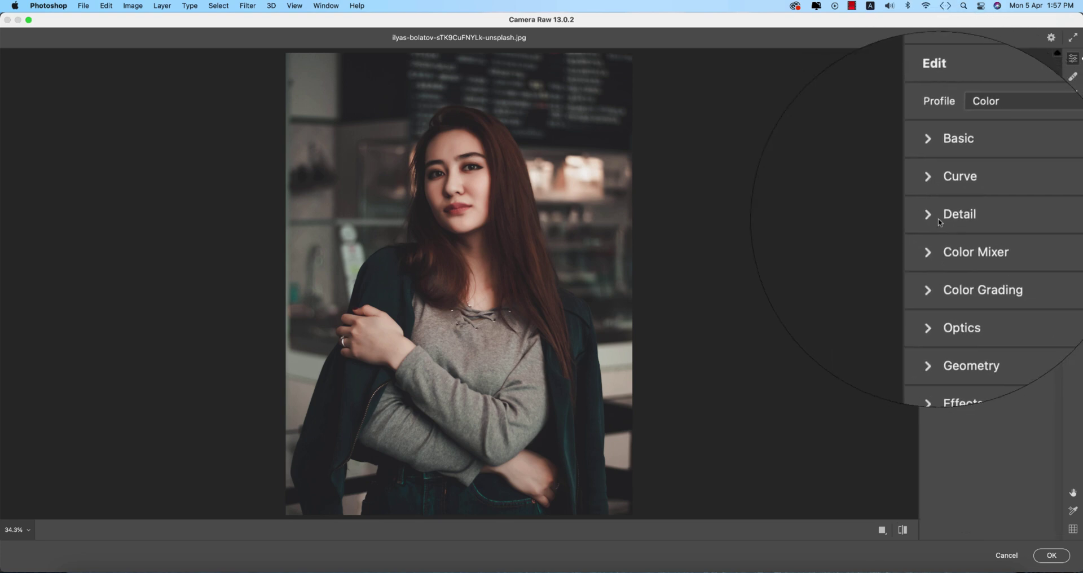
left_click(935, 216)
left_click(1028, 232)
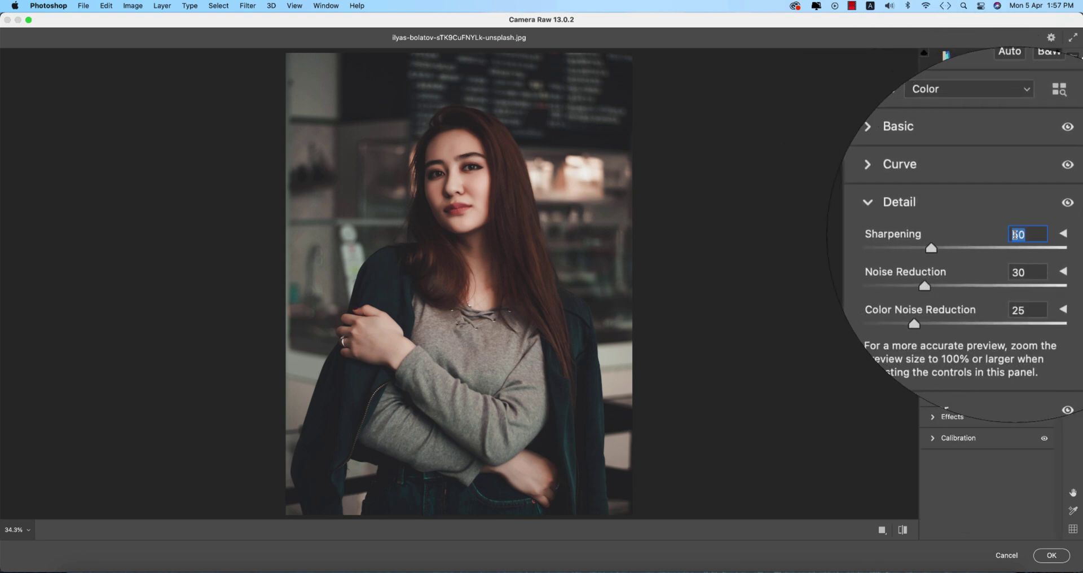
left_click(1025, 256)
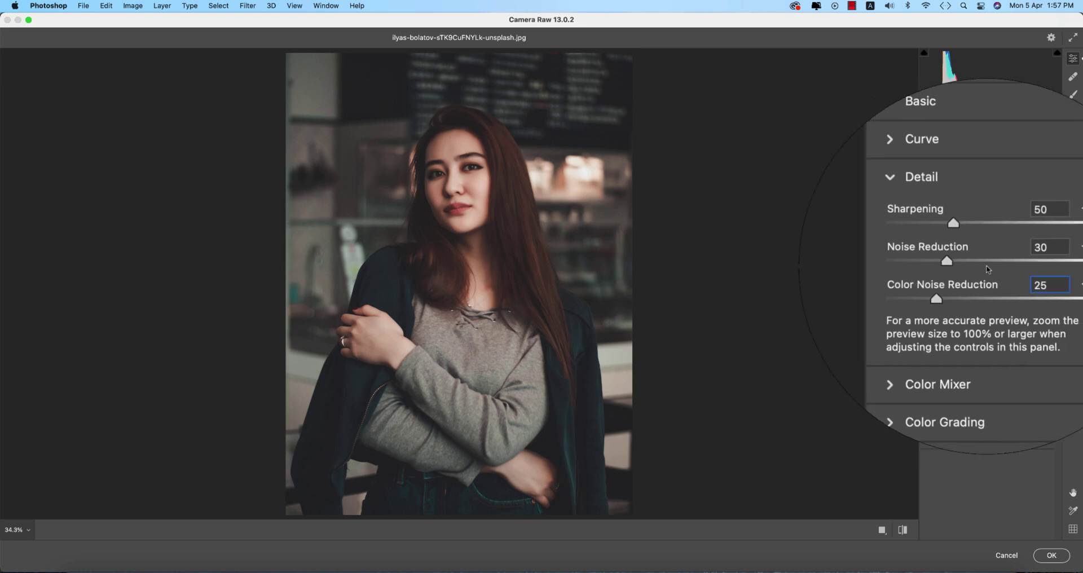
left_click(1023, 277)
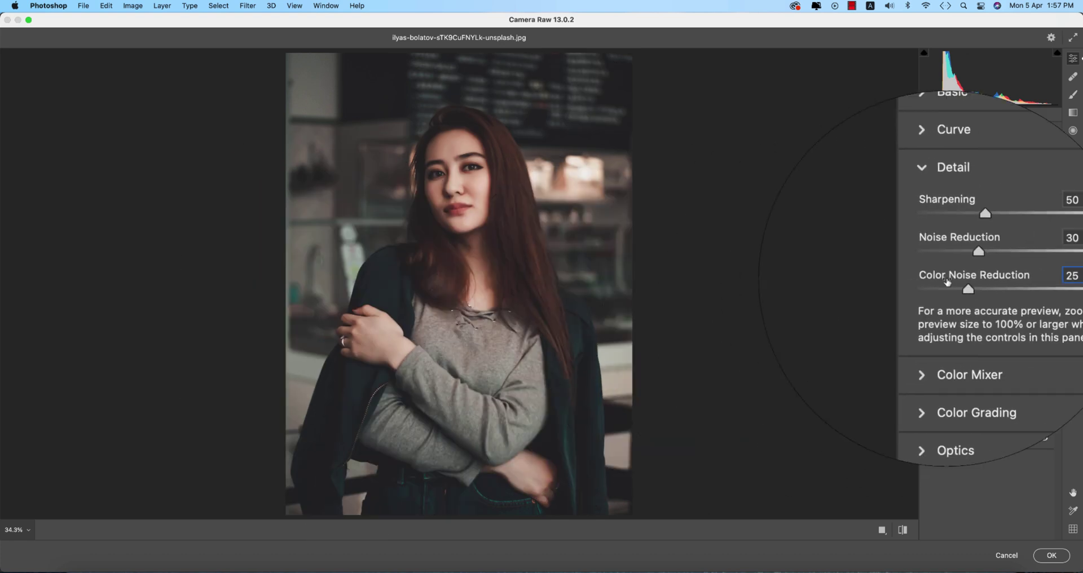
left_click(933, 218)
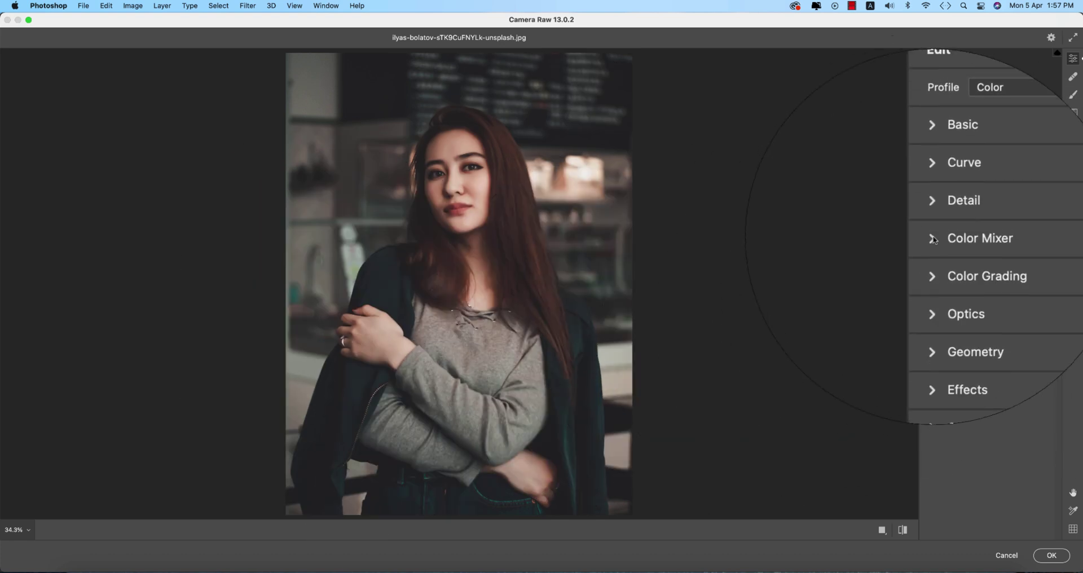
Step: Expand Color Mixer and check the Hue values: Oranges -8 and Greens -100
left_click(941, 238)
left_click(966, 270)
left_click(993, 273)
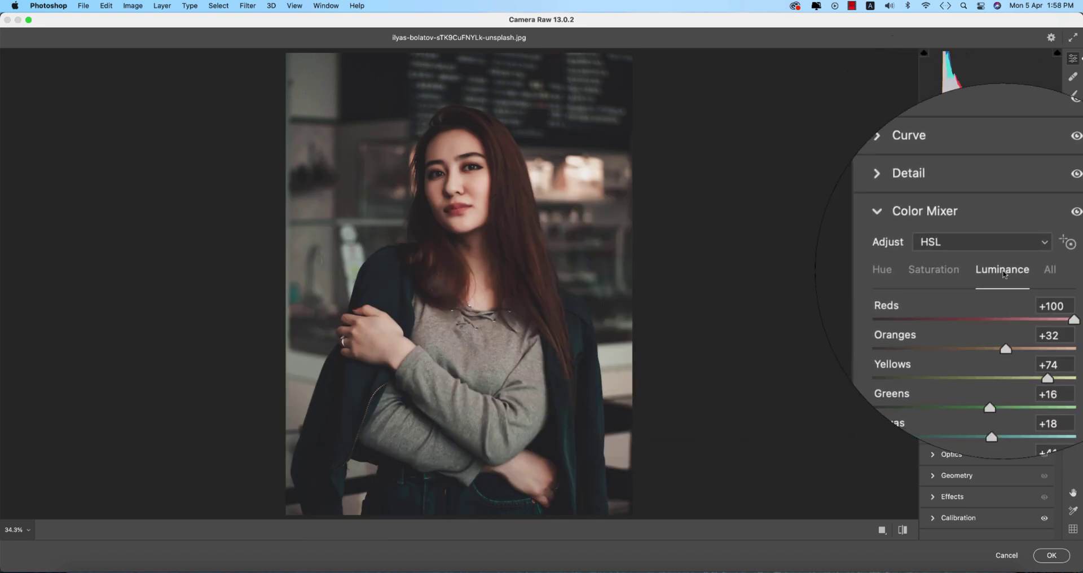
left_click(987, 269)
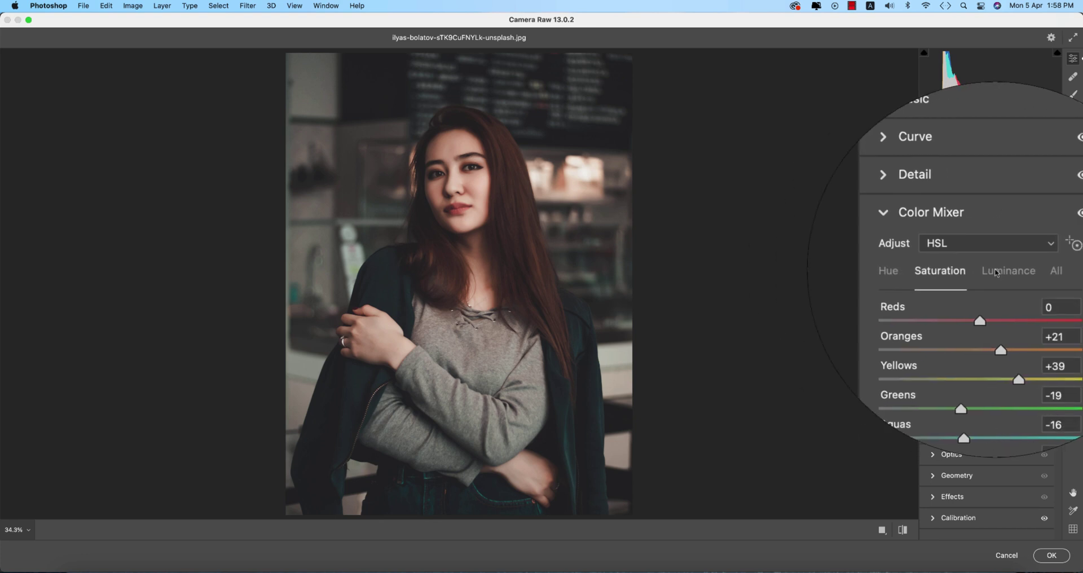
left_click(1054, 269)
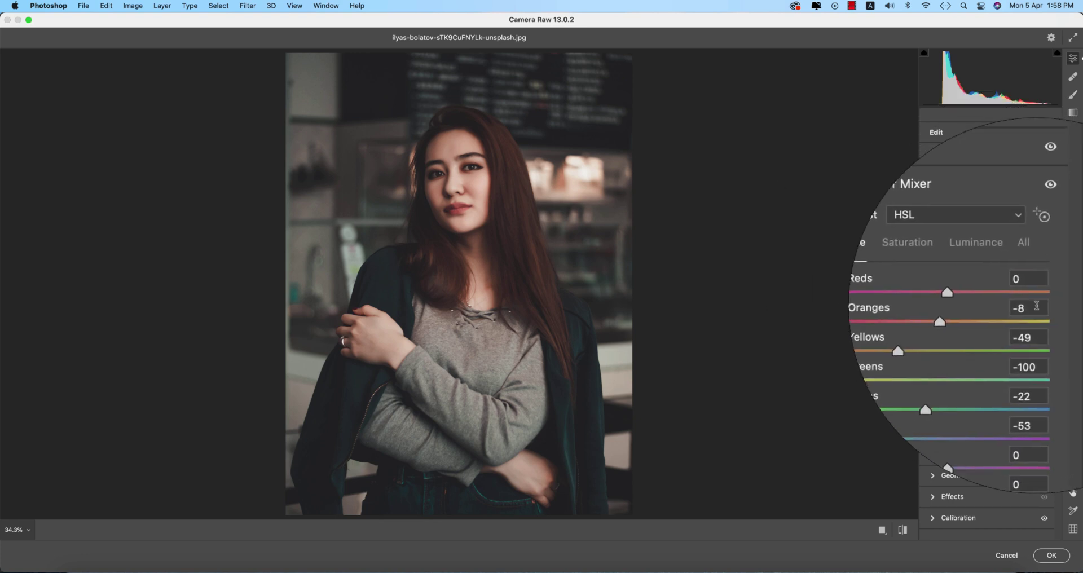
left_click(1038, 305)
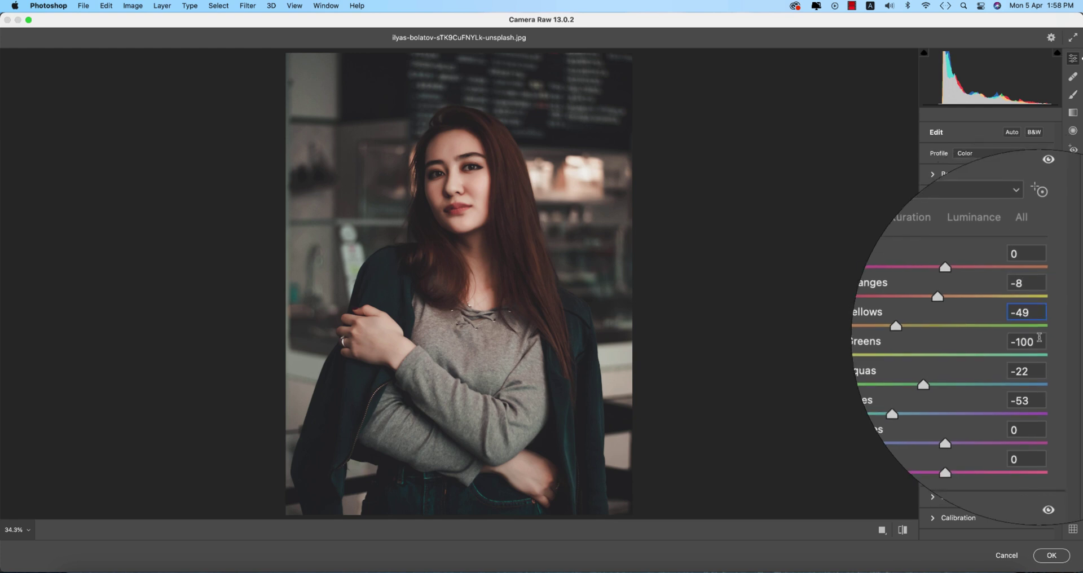
left_click(1039, 339)
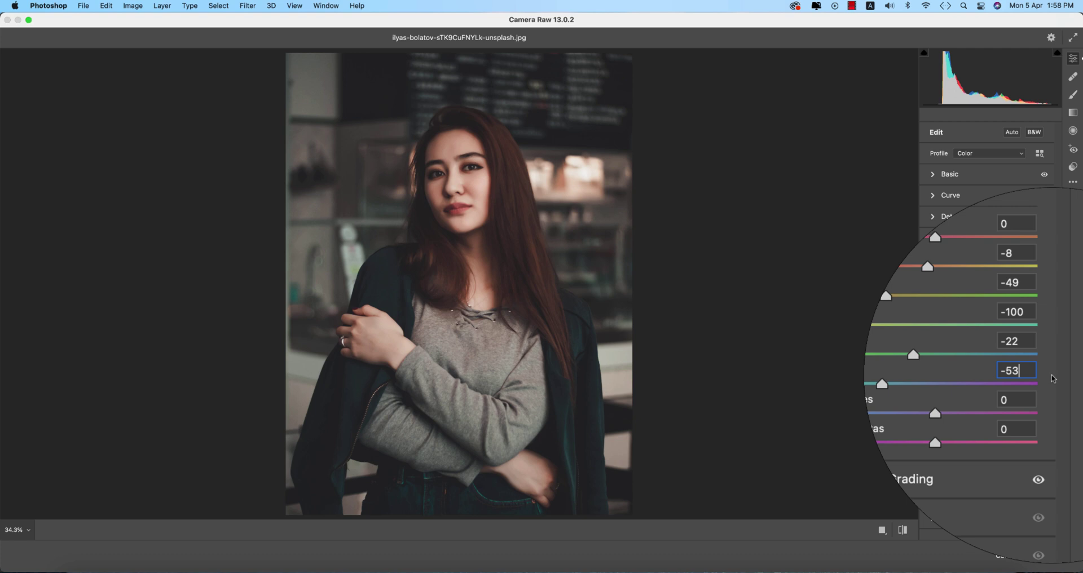
Step: Check the Color Mixer Saturation values for Oranges, Aquas, Blues and Magentas
left_click(965, 274)
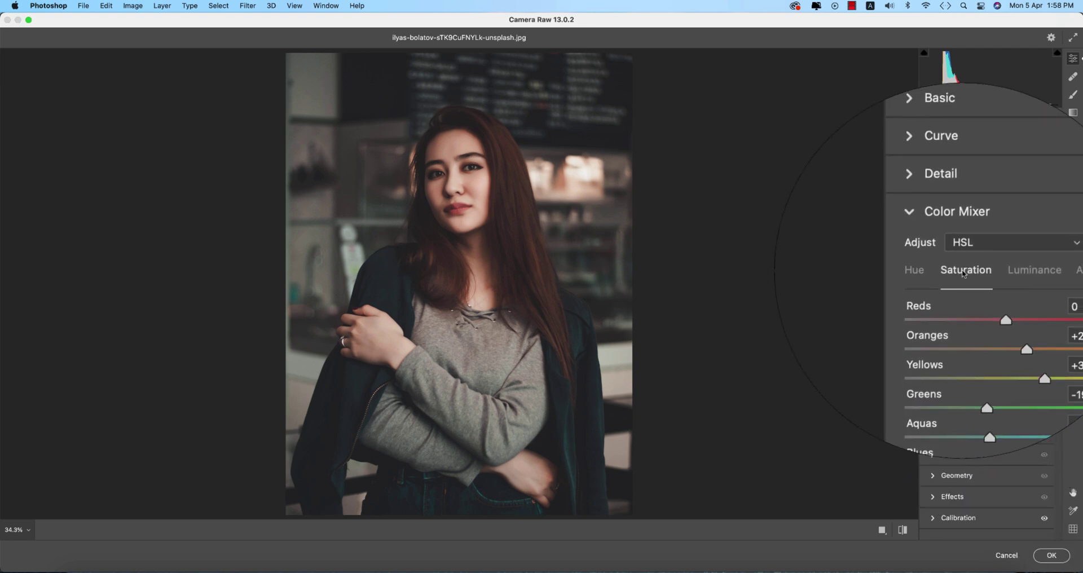
left_click(1004, 272)
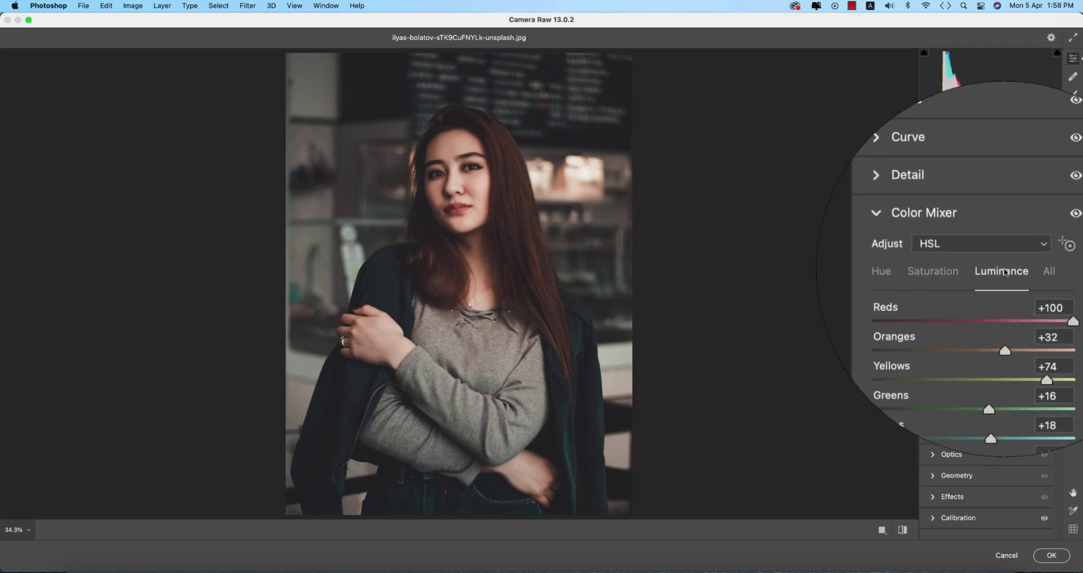
left_click(966, 272)
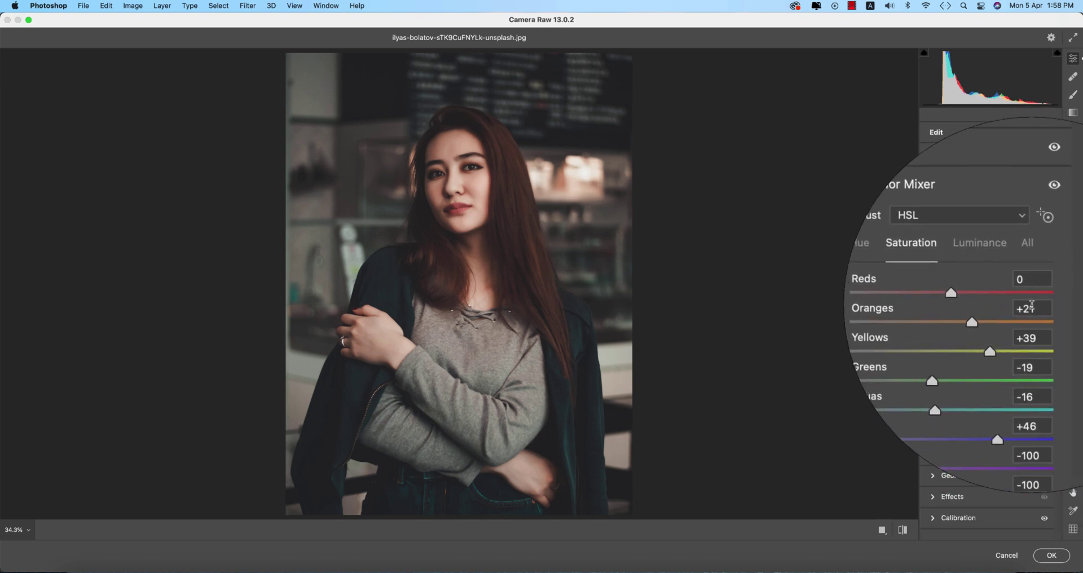
left_click(1032, 308)
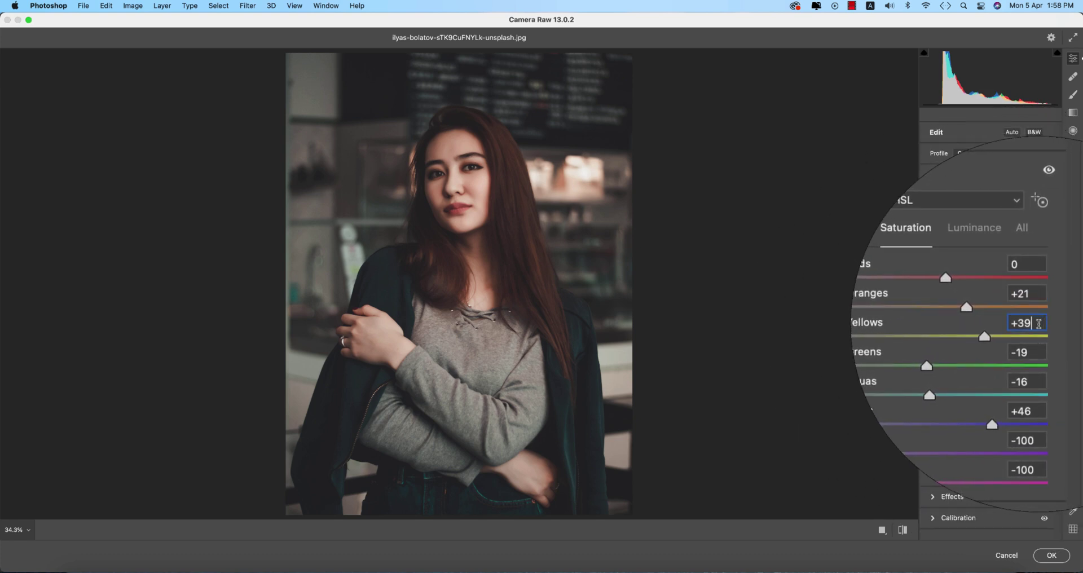
left_click(1040, 354)
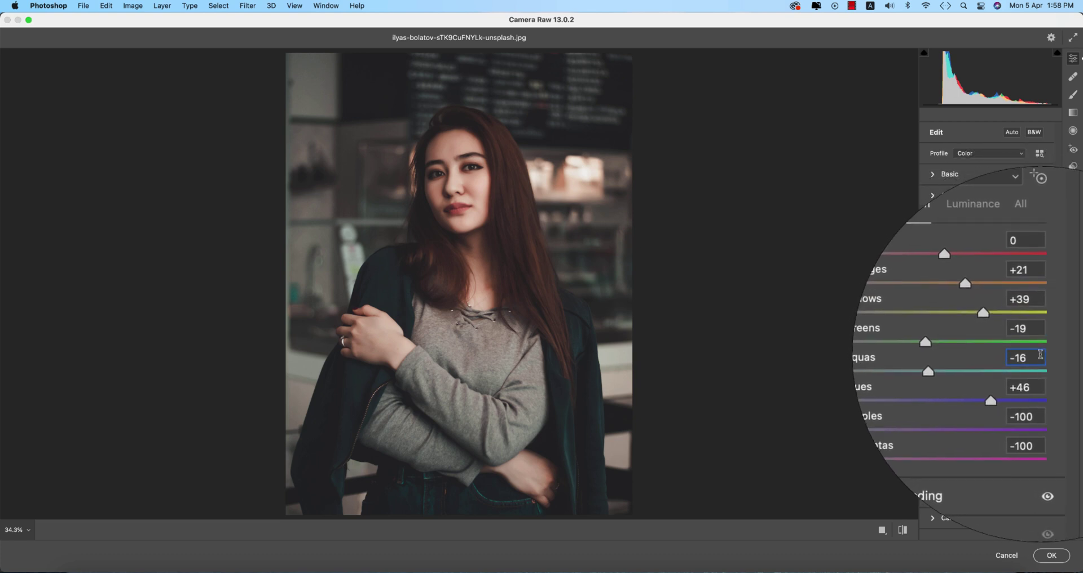
left_click(1042, 373)
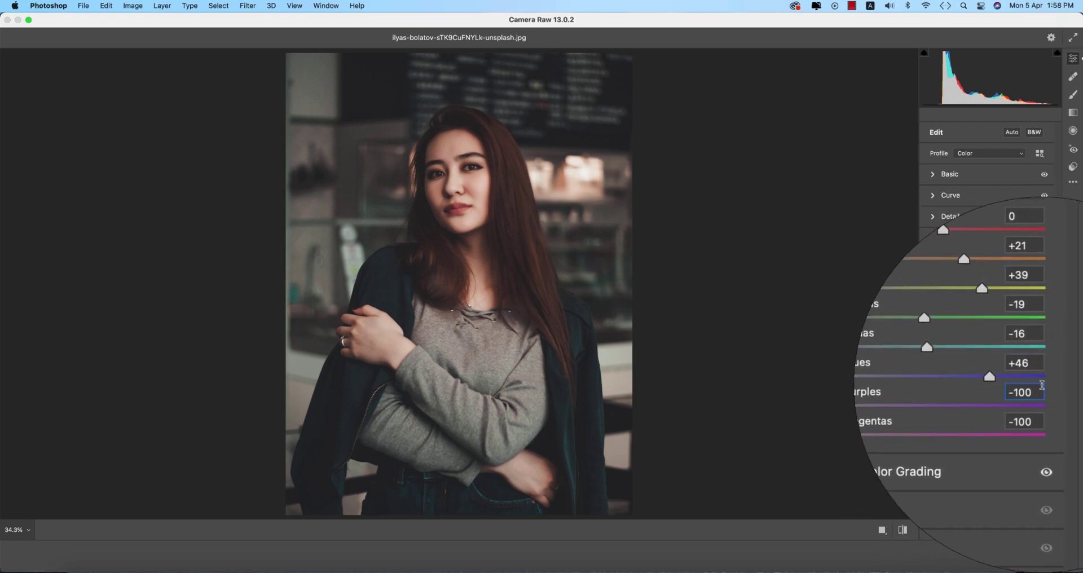
left_click(1040, 403)
Step: Check Luminance values (Reds +100, Yellows +74, Greens, Aquas) and collapse Color Mixer
scroll(1016, 339, "up", 2)
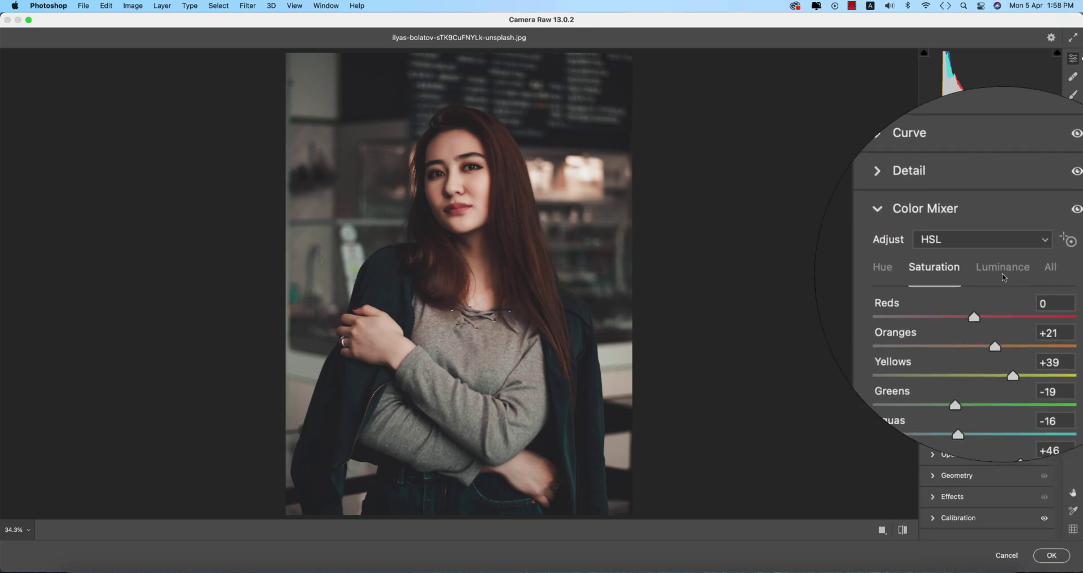
left_click(973, 254)
left_click(1038, 291)
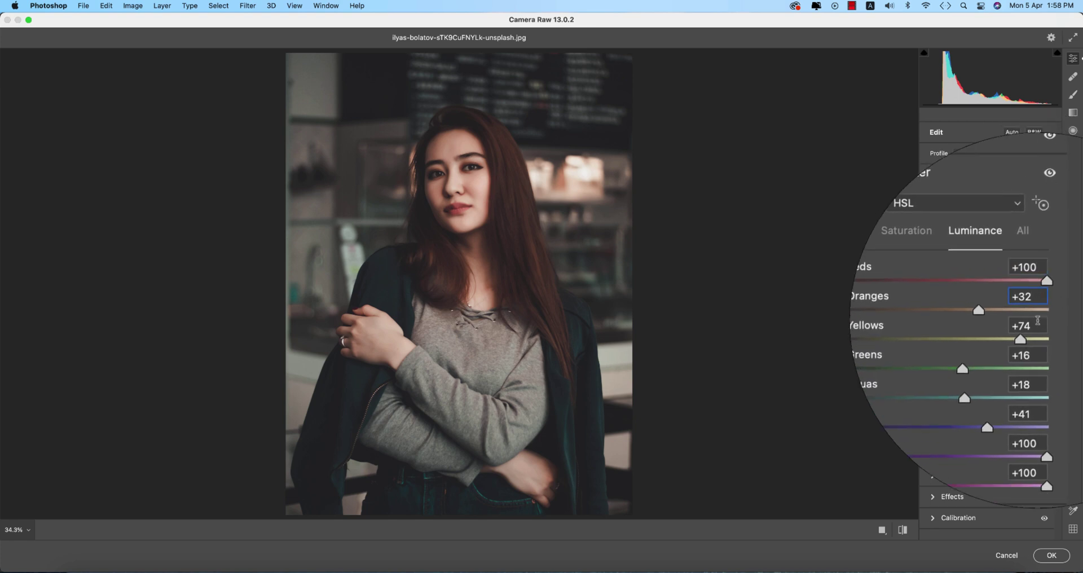
left_click(1037, 323)
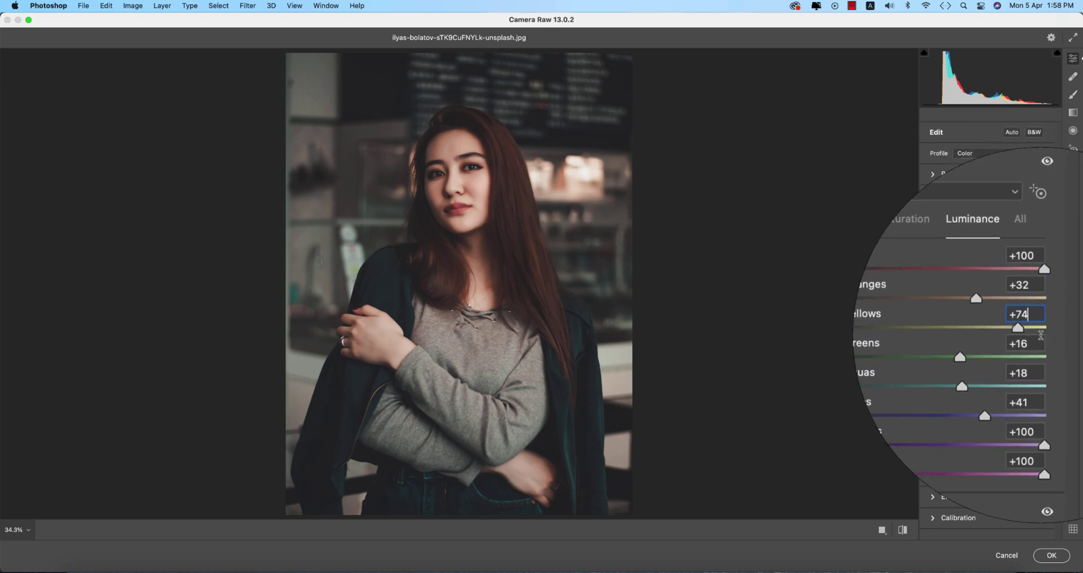
left_click(1038, 340)
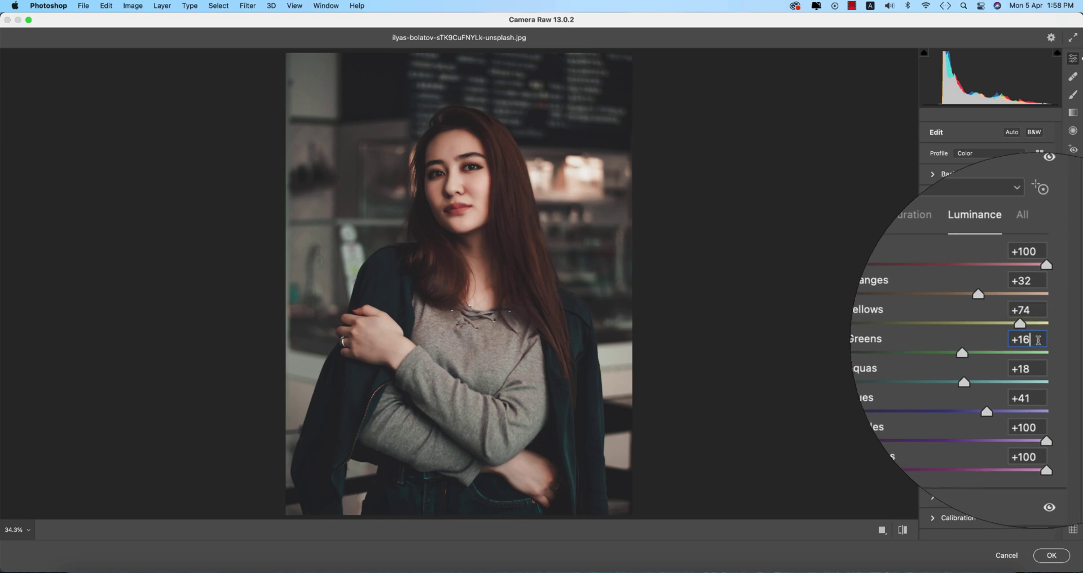
left_click(1041, 368)
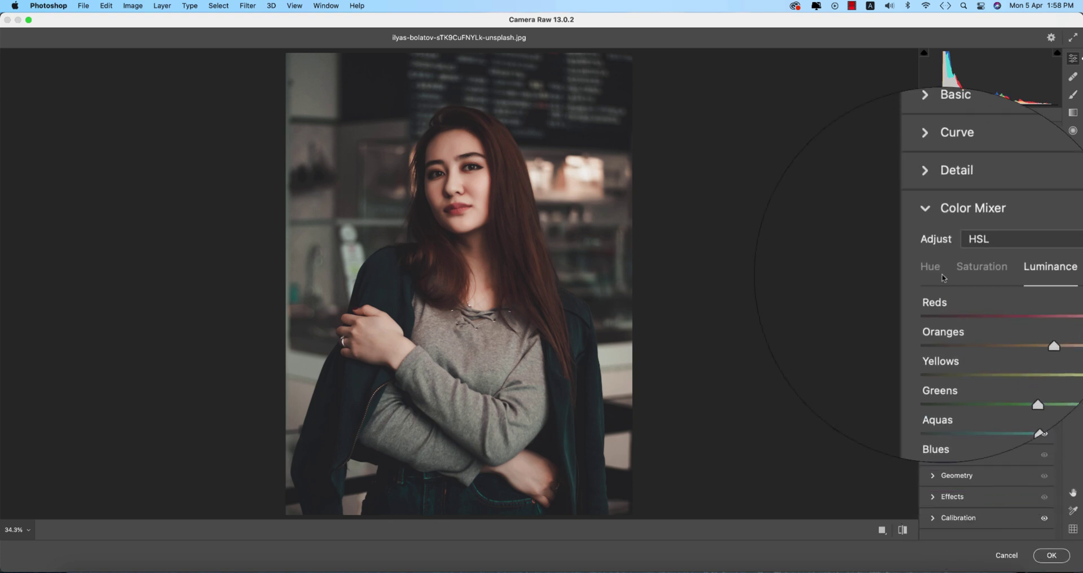
left_click(936, 243)
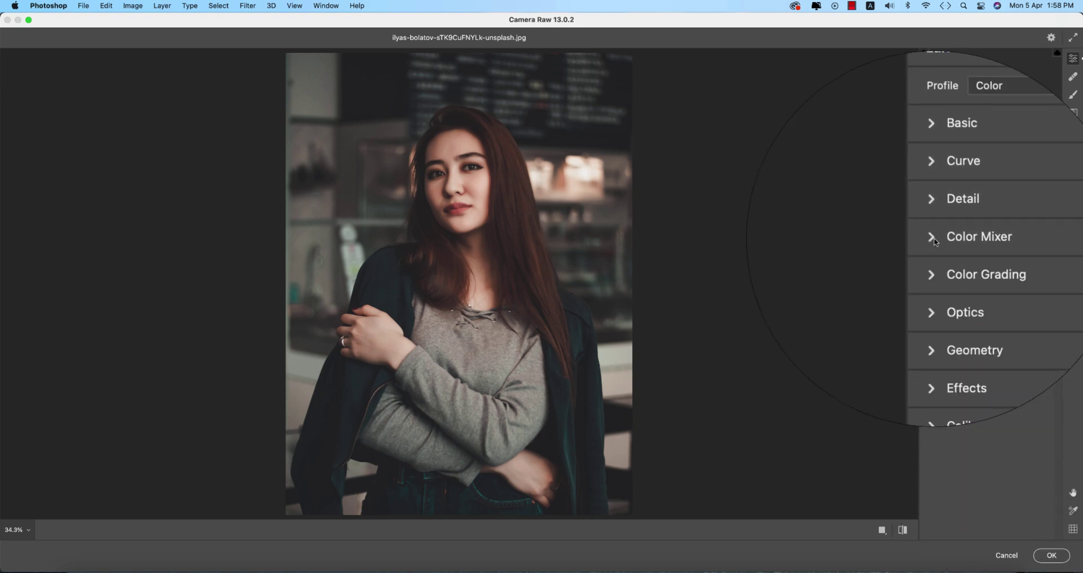
left_click(932, 268)
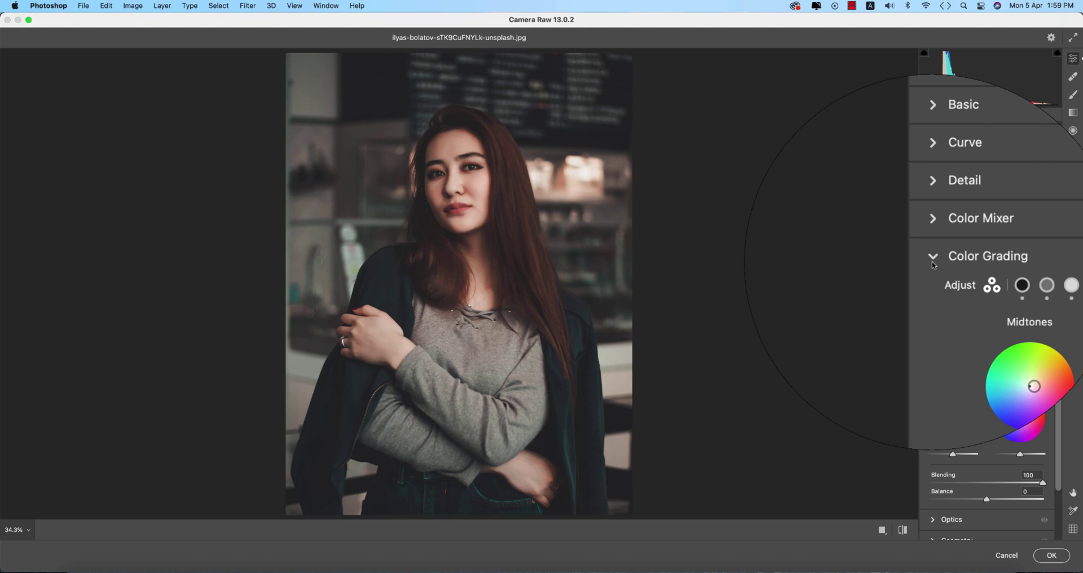
scroll(957, 333, "down", 2)
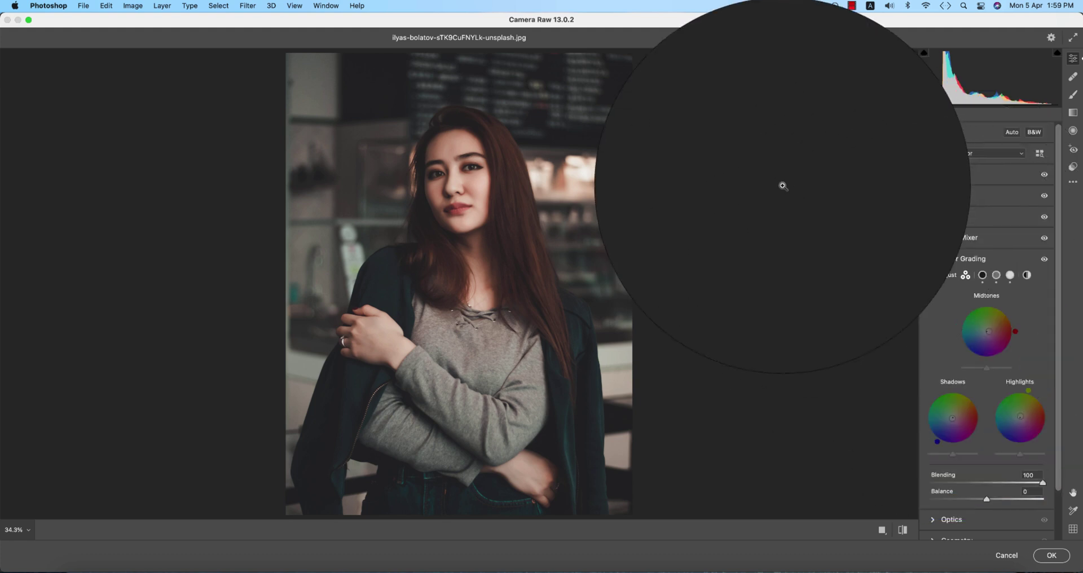
left_click(985, 225)
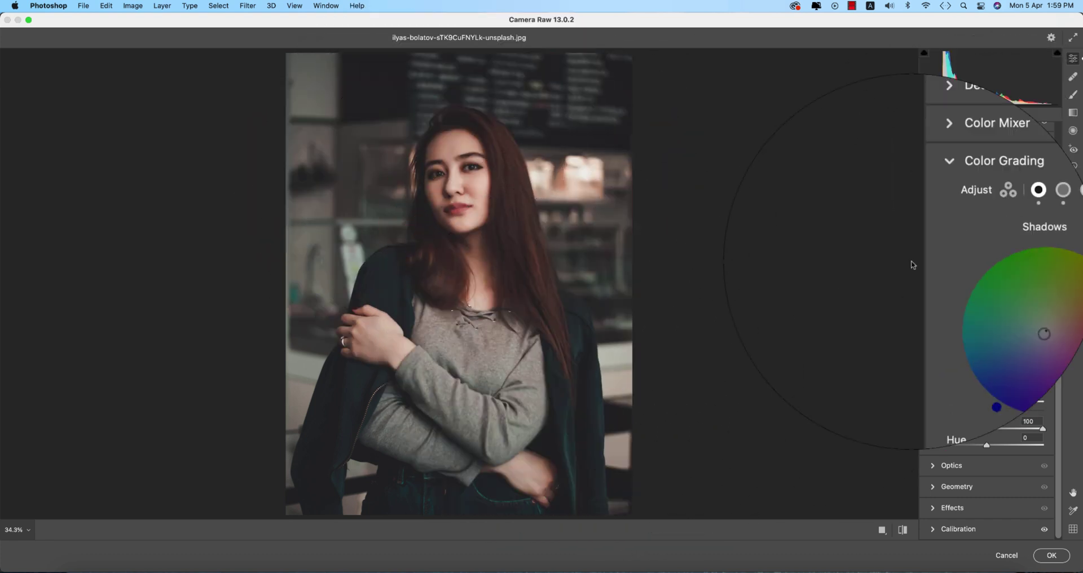
left_click(996, 221)
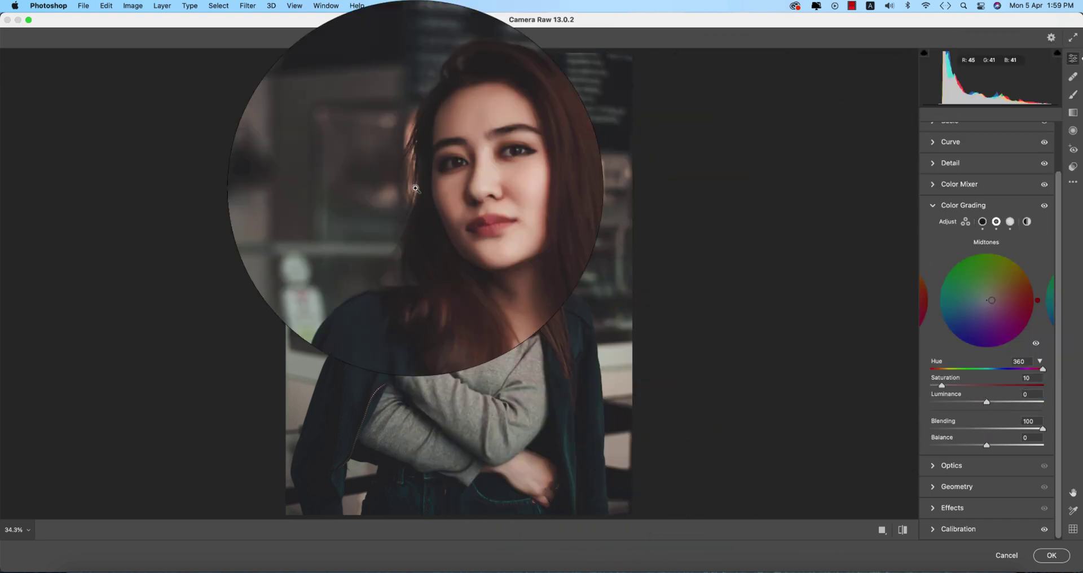
left_click(1010, 222)
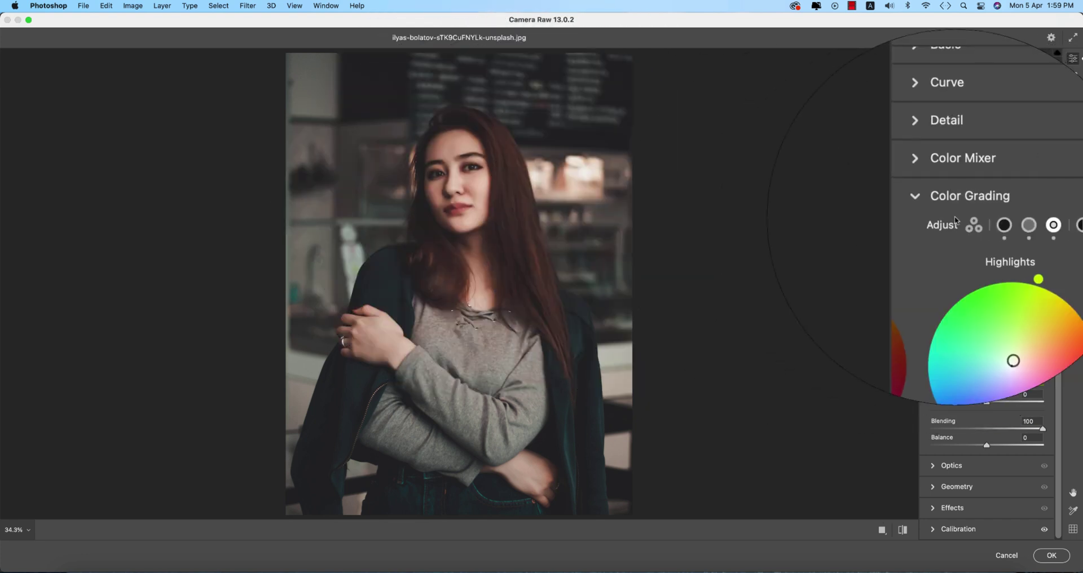
left_click(983, 223)
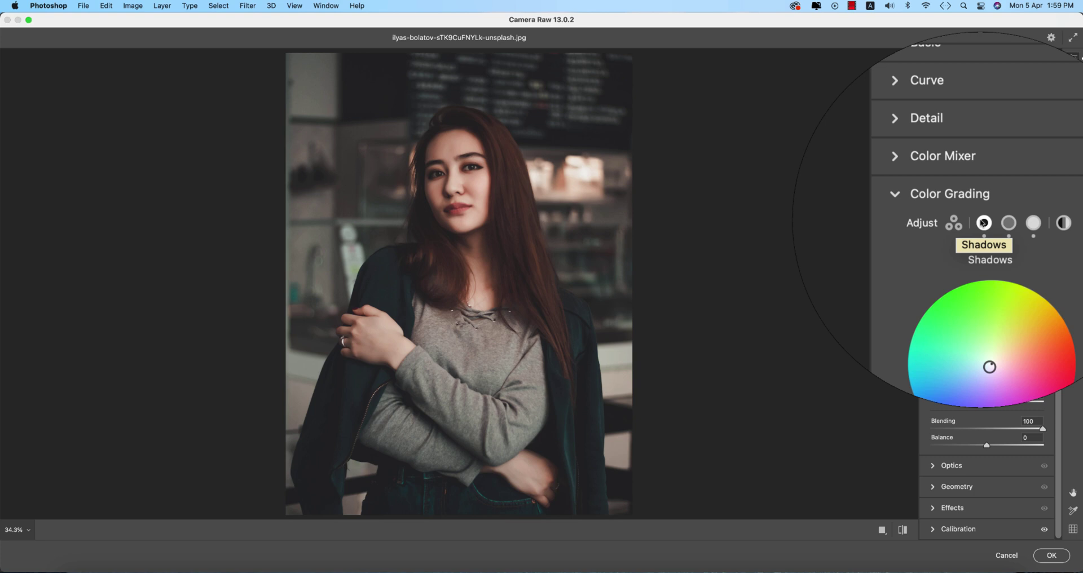
left_click(1010, 223)
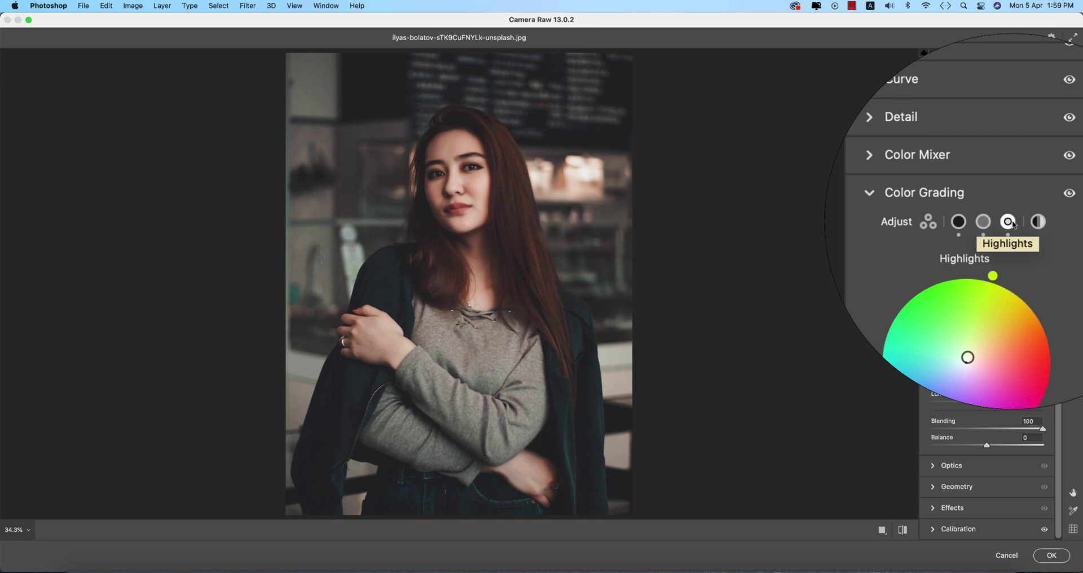
left_click(984, 222)
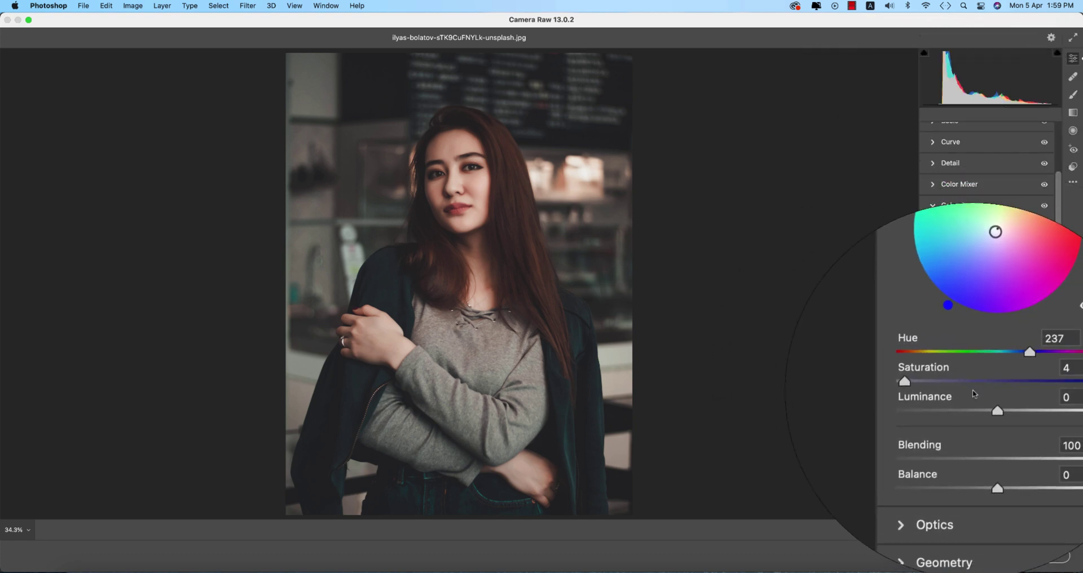
left_click(1036, 374)
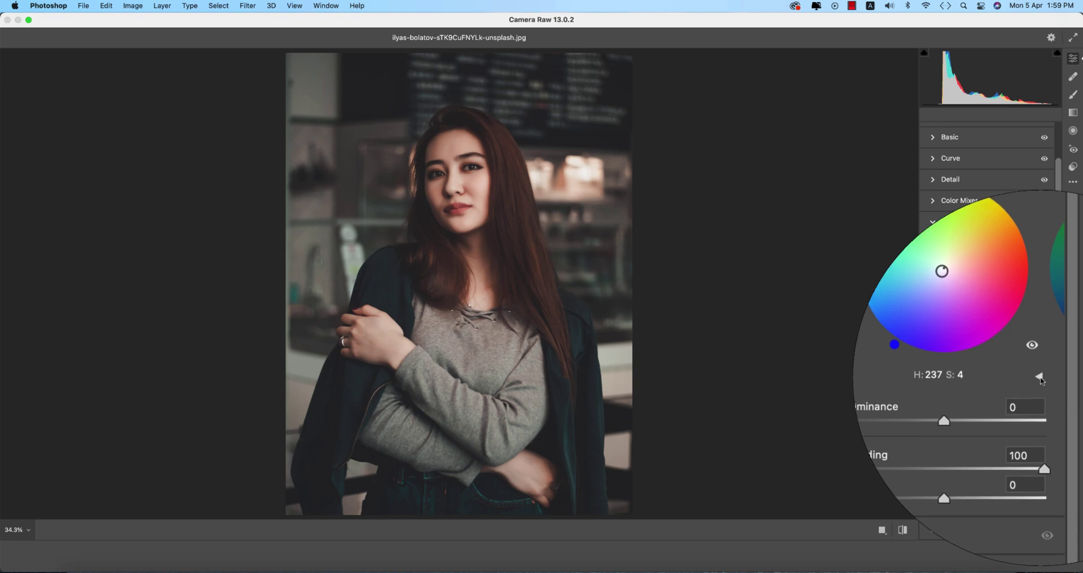
left_click(1038, 377)
left_click(1028, 378)
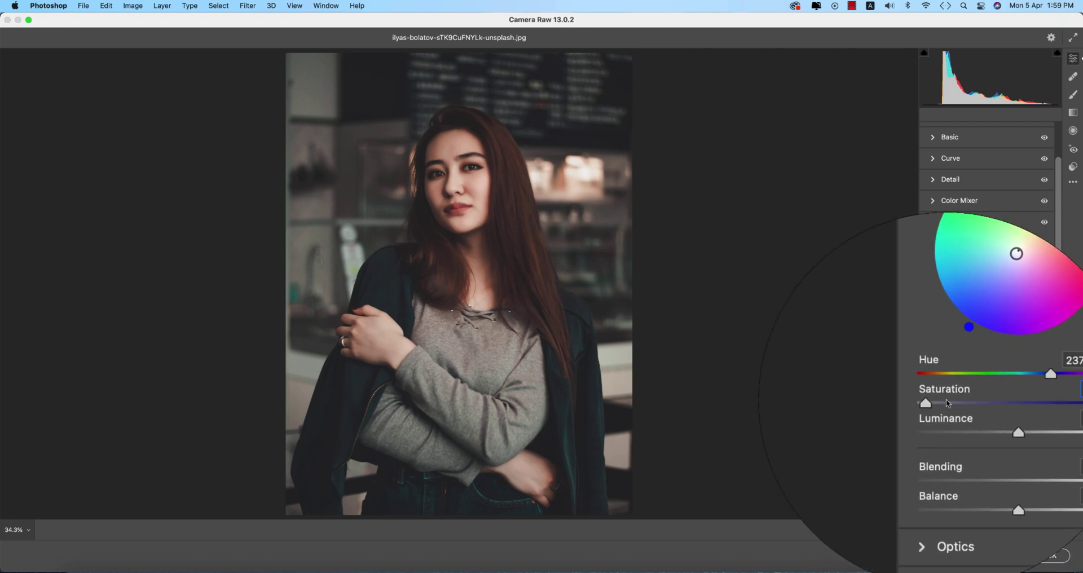
left_click(1028, 399)
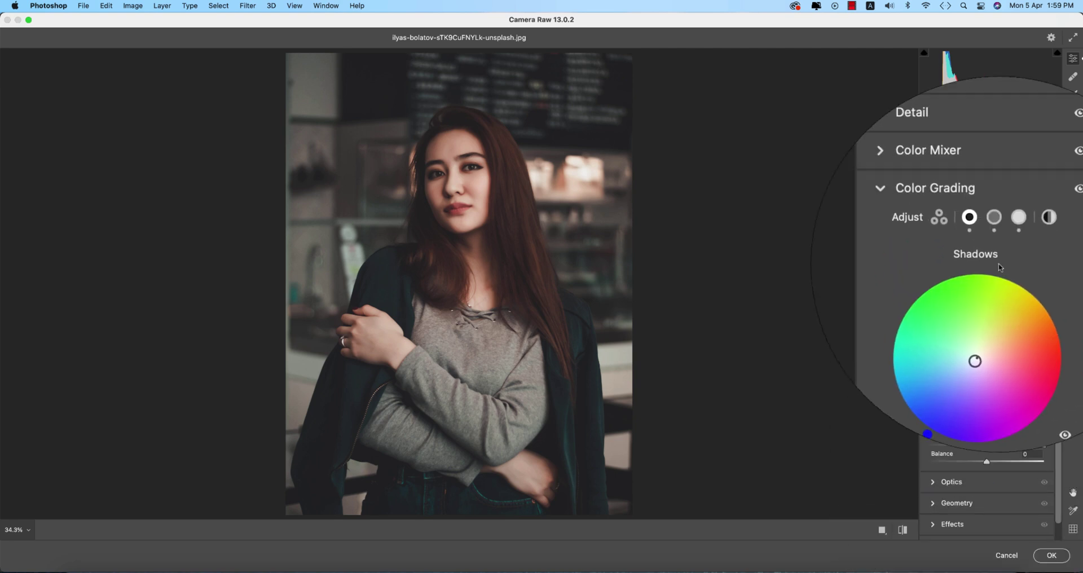
left_click(996, 238)
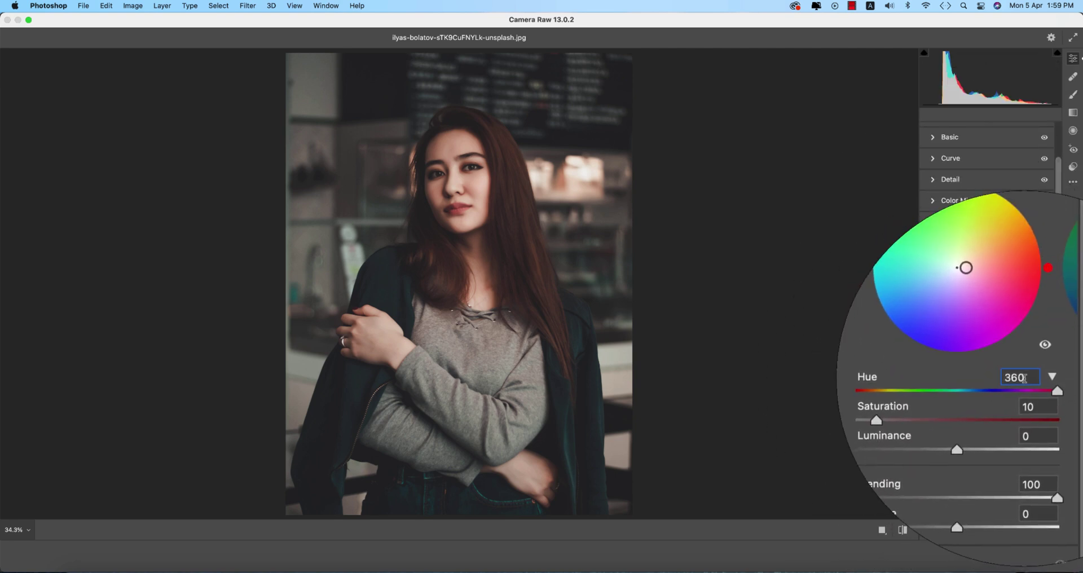
key("Tab")
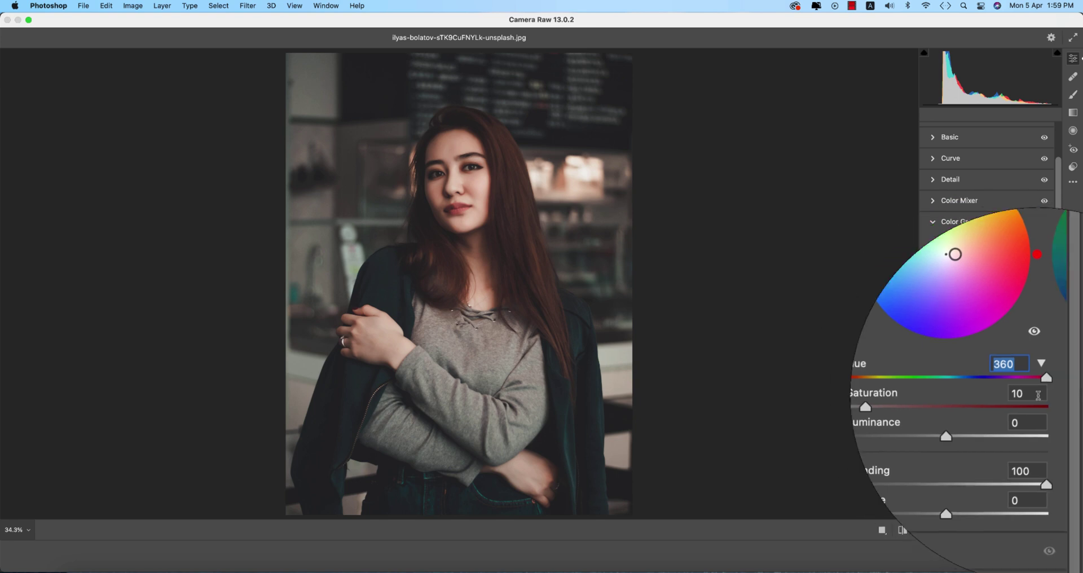
left_click(1038, 395)
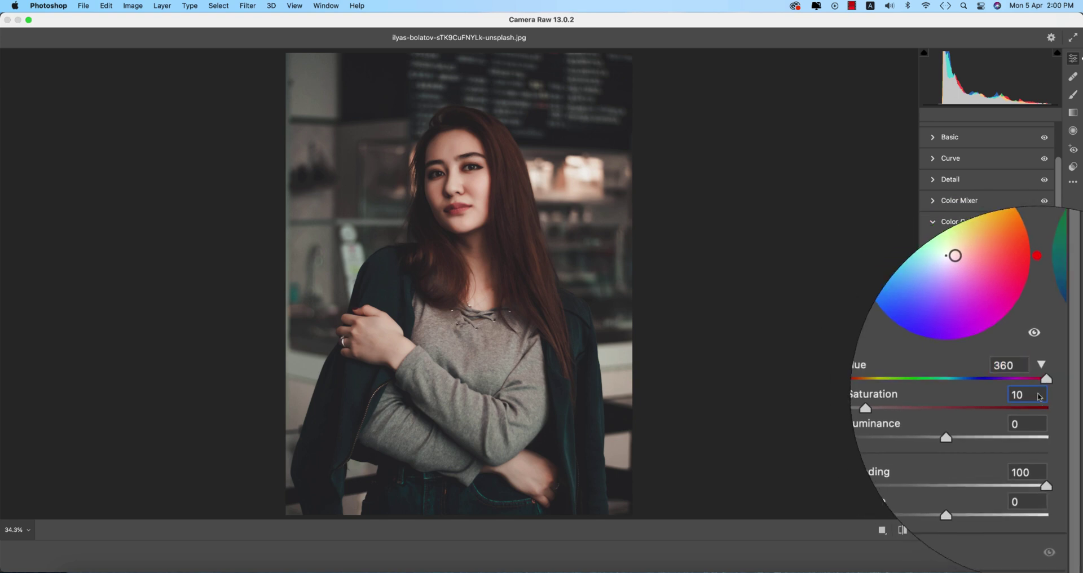
left_click(1010, 238)
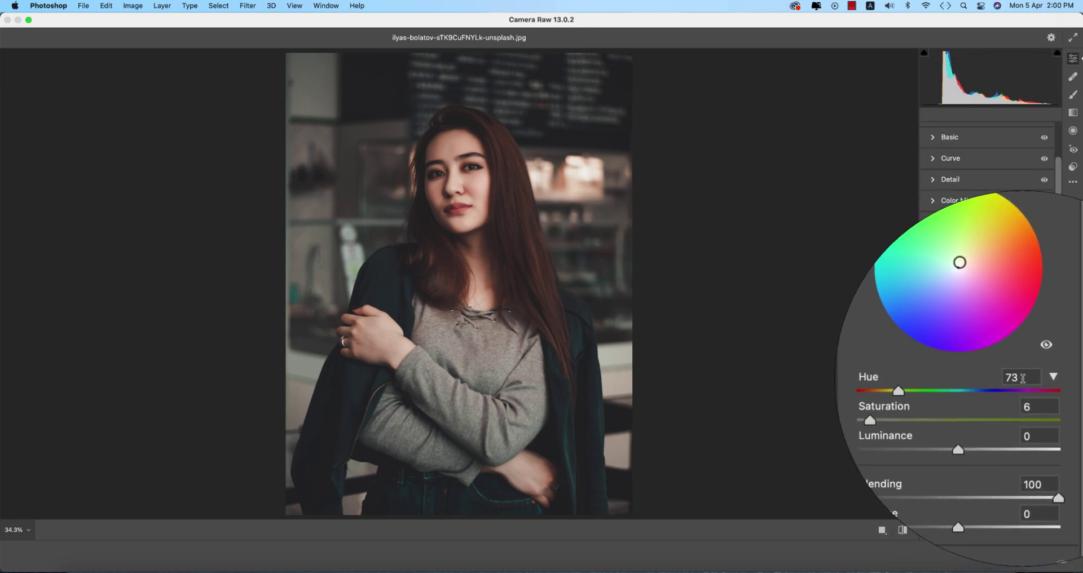
key("Tab")
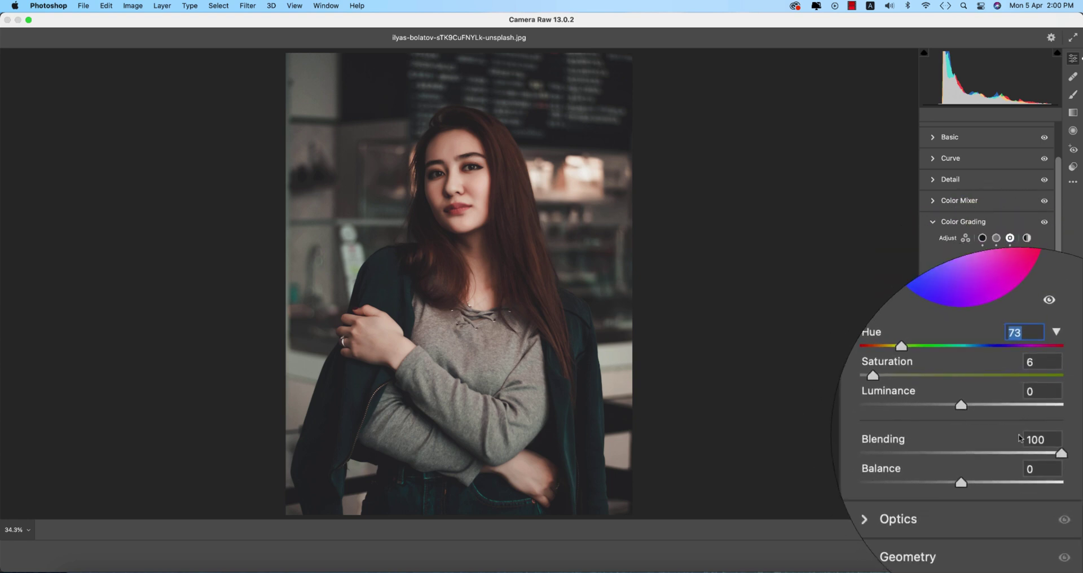
left_click(1033, 395)
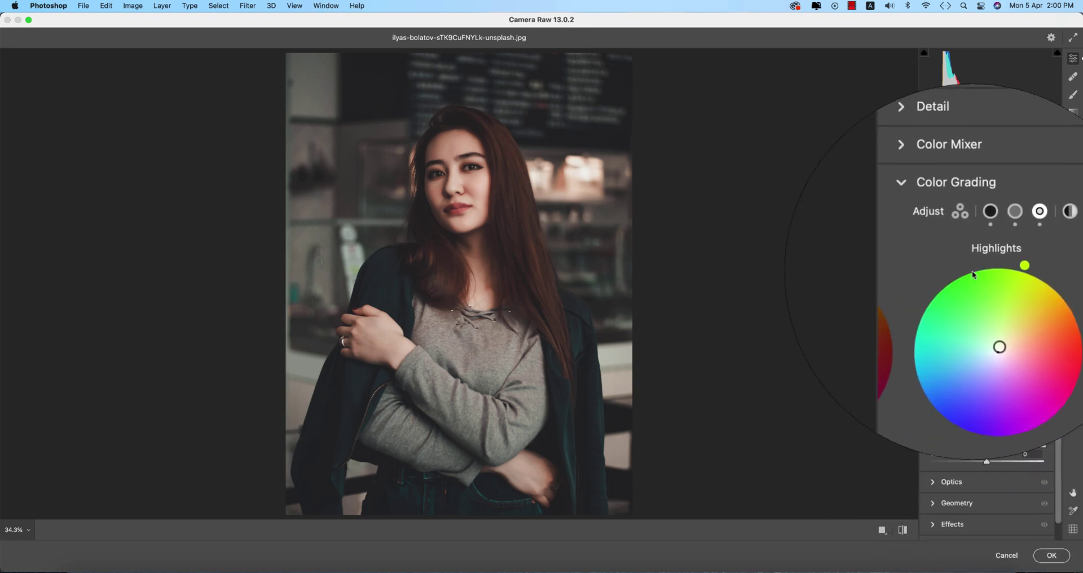
left_click(935, 221)
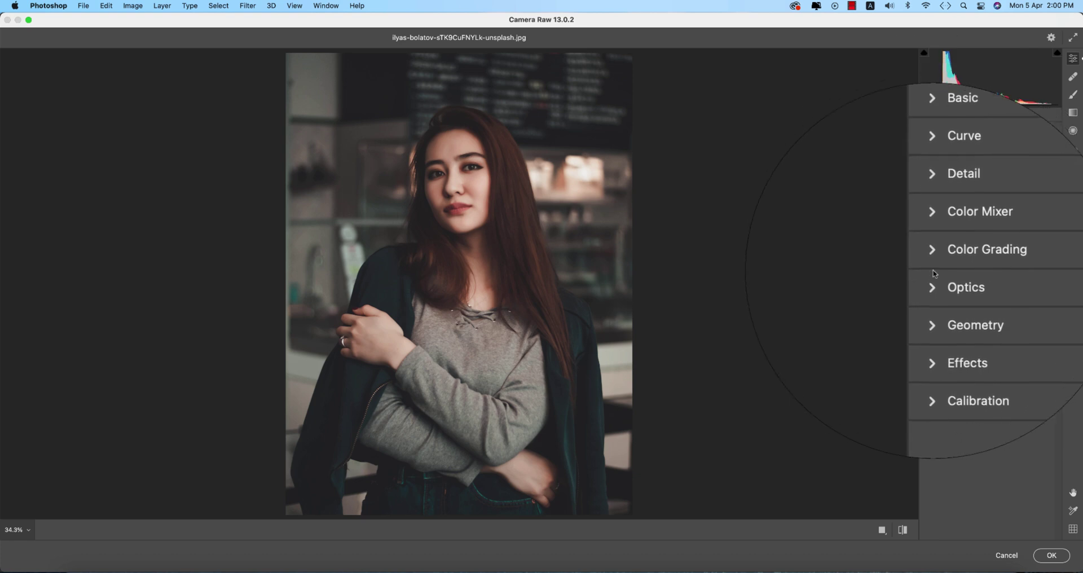
Step: Step past the Optics, Geometry and Effects sections to expand Calibration
left_click(935, 280)
left_click(935, 279)
left_click(936, 304)
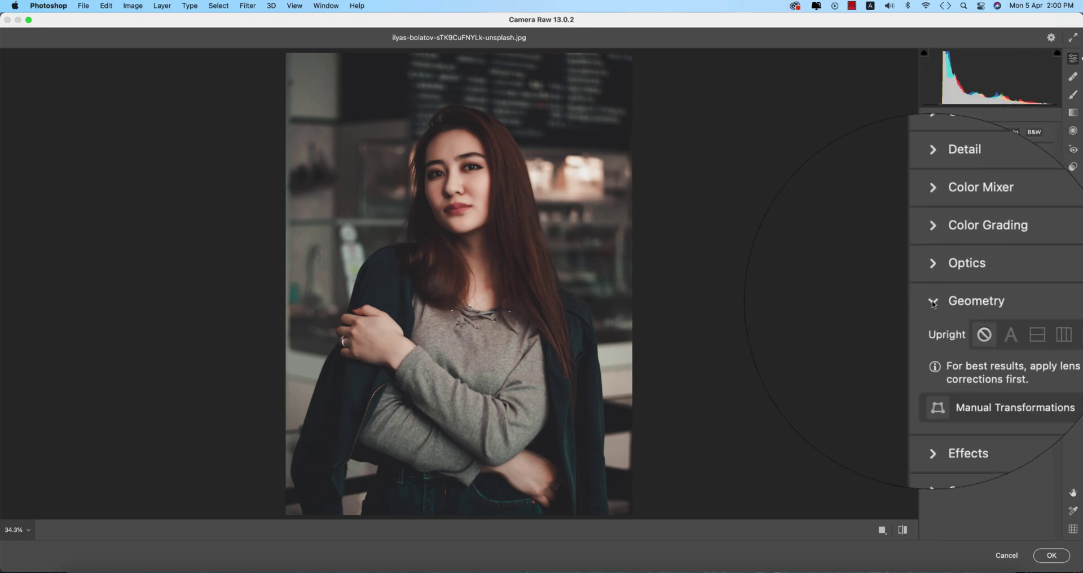
left_click(935, 305)
left_click(933, 324)
left_click(934, 325)
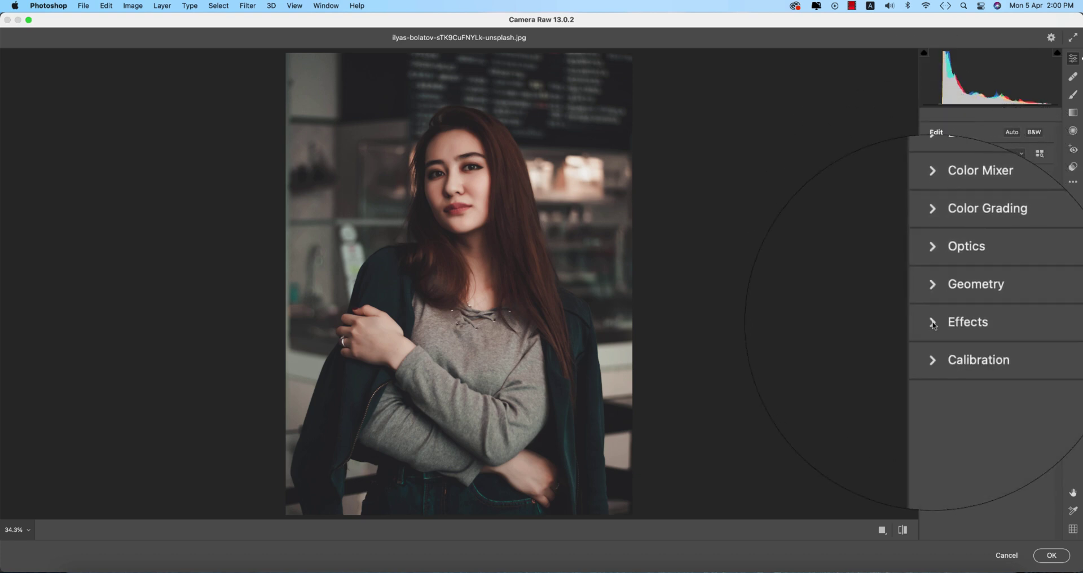
left_click(935, 333)
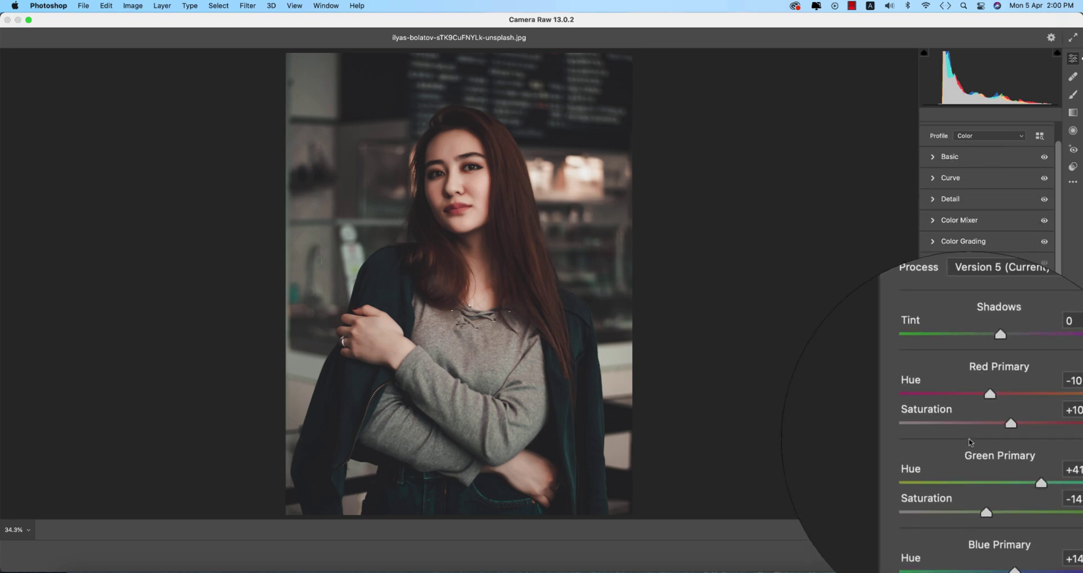
Step: Check Calibration primaries Red -10/+10, Green +41/-14, Blue +14/-6, then collapse Calibration
left_click(1030, 404)
left_click(1036, 423)
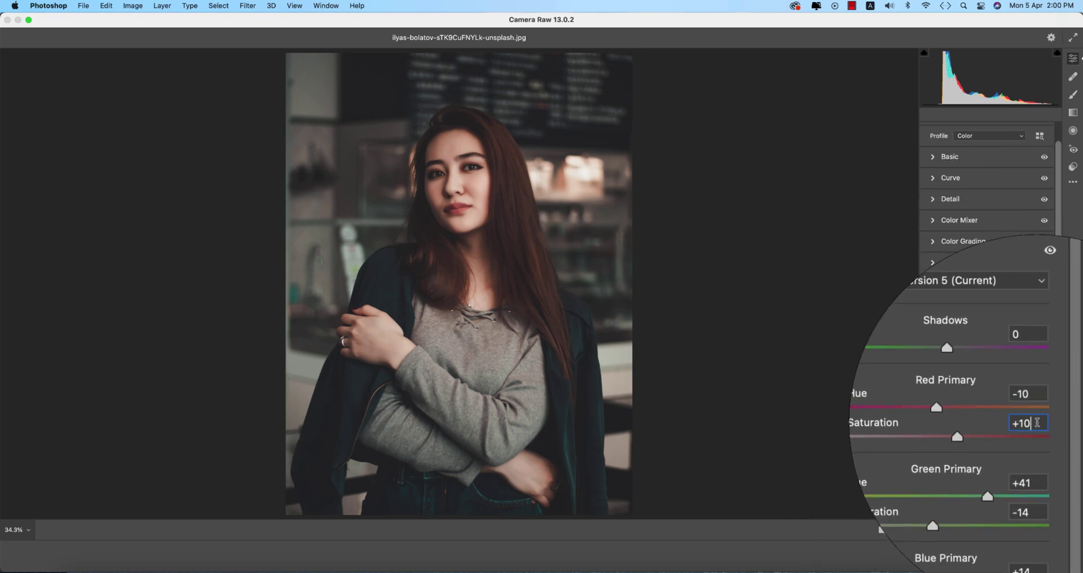
left_click(1040, 458)
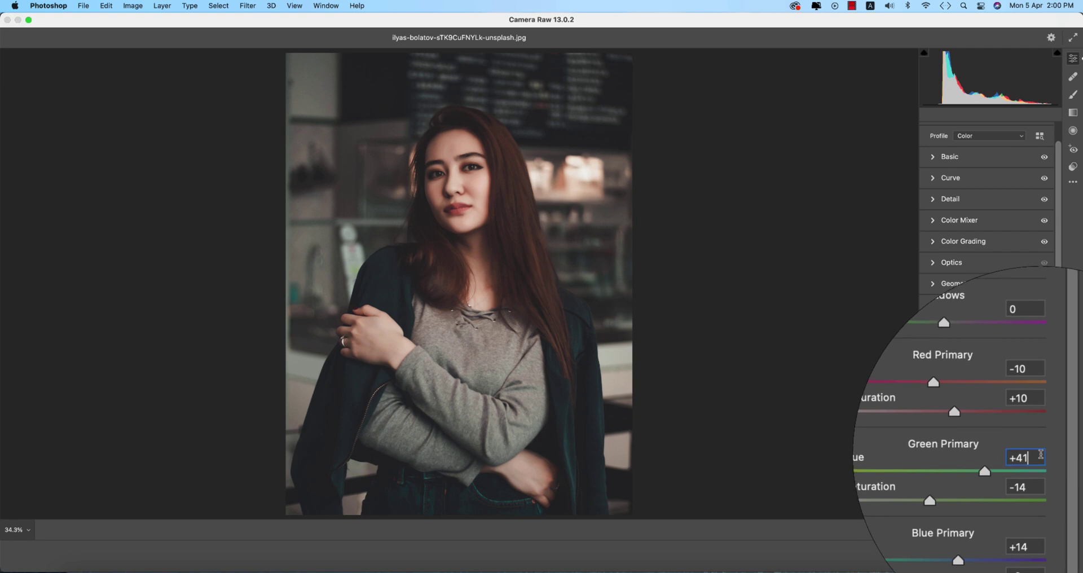
left_click(1037, 472)
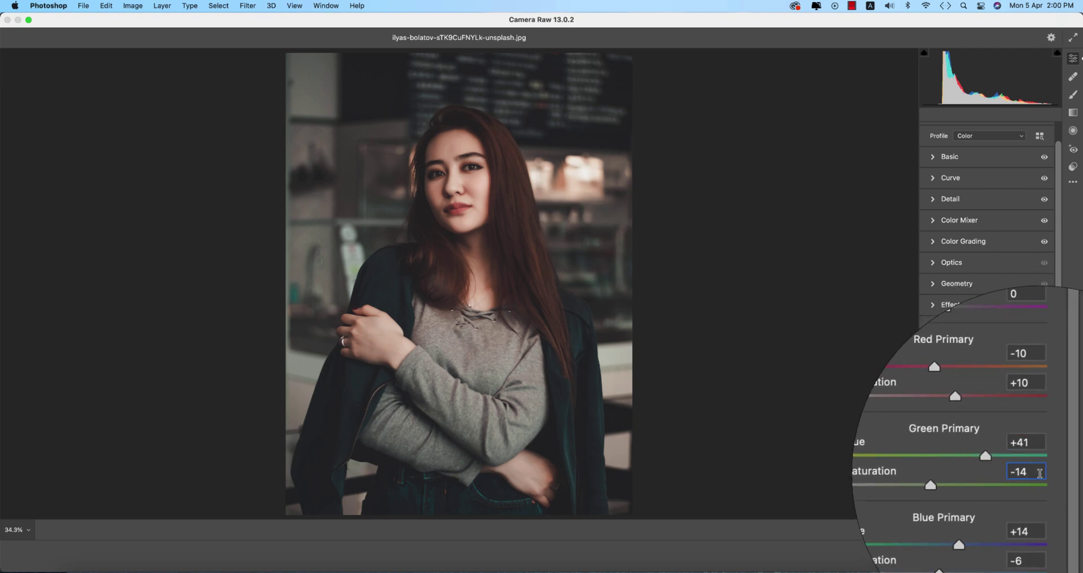
scroll(1039, 473, "down", 2)
left_click(1040, 506)
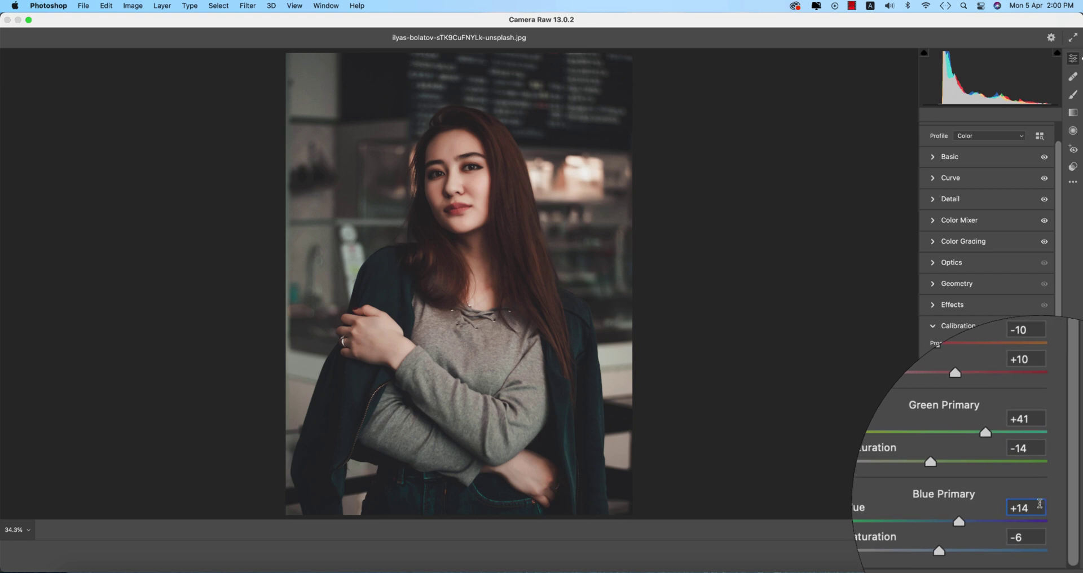
key("Tab")
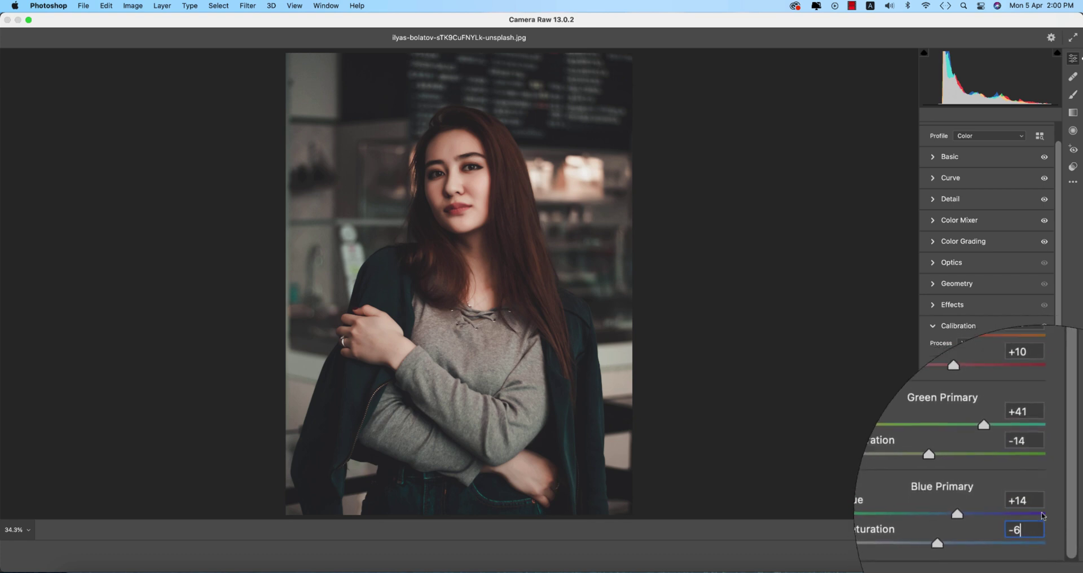
left_click(949, 331)
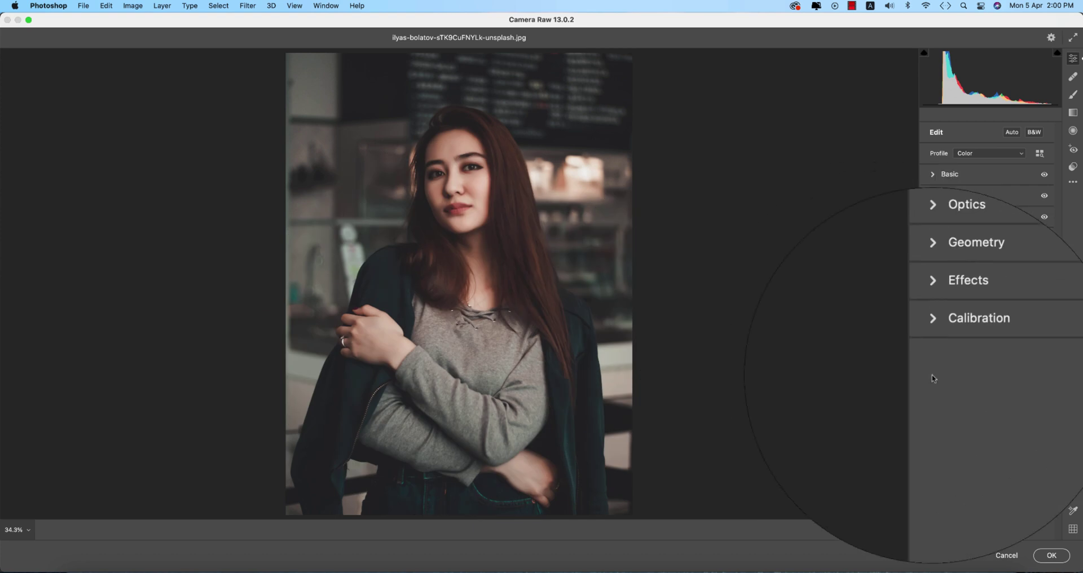
Step: Apply the grade to Background copy, compare by toggling its visibility, and close the portrait
left_click(1049, 555)
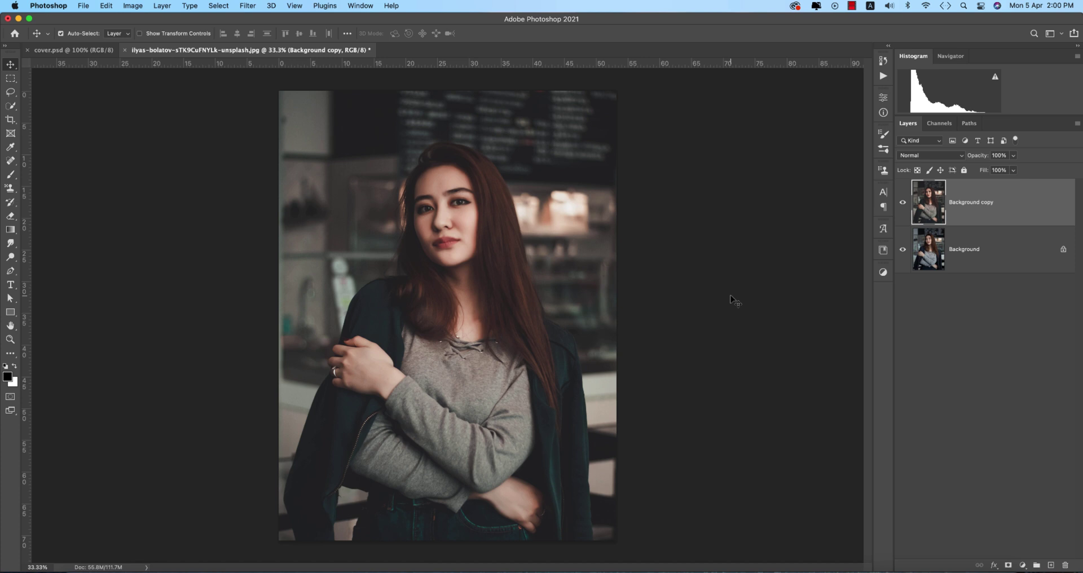
left_click(904, 204)
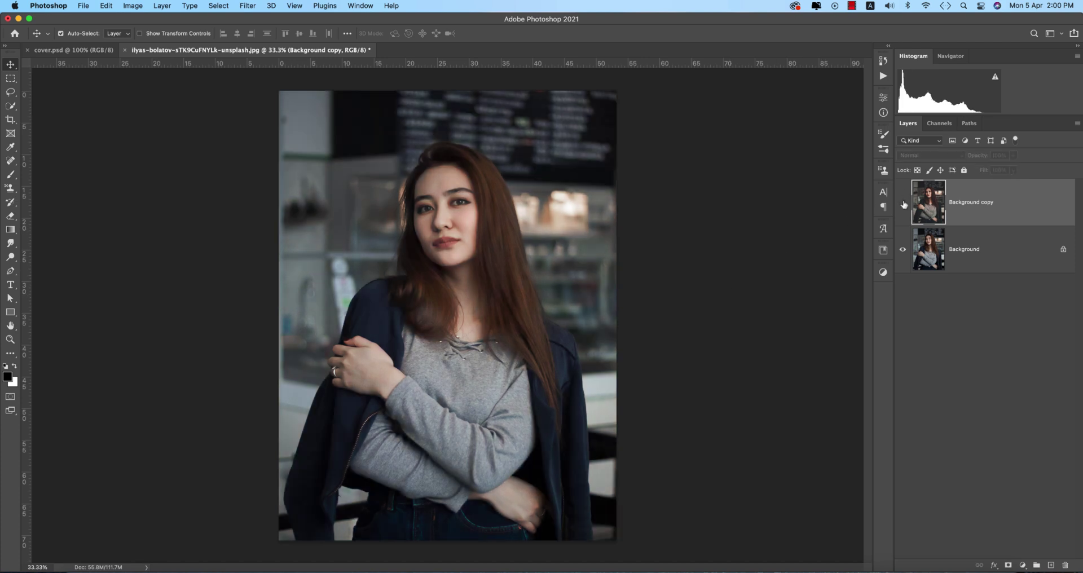
left_click(903, 204)
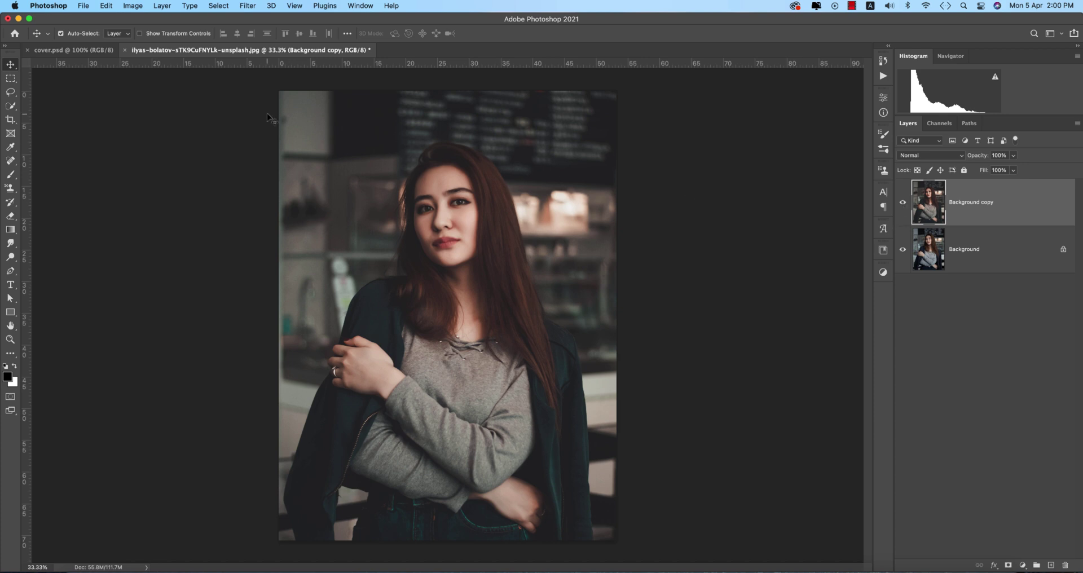
left_click(125, 50)
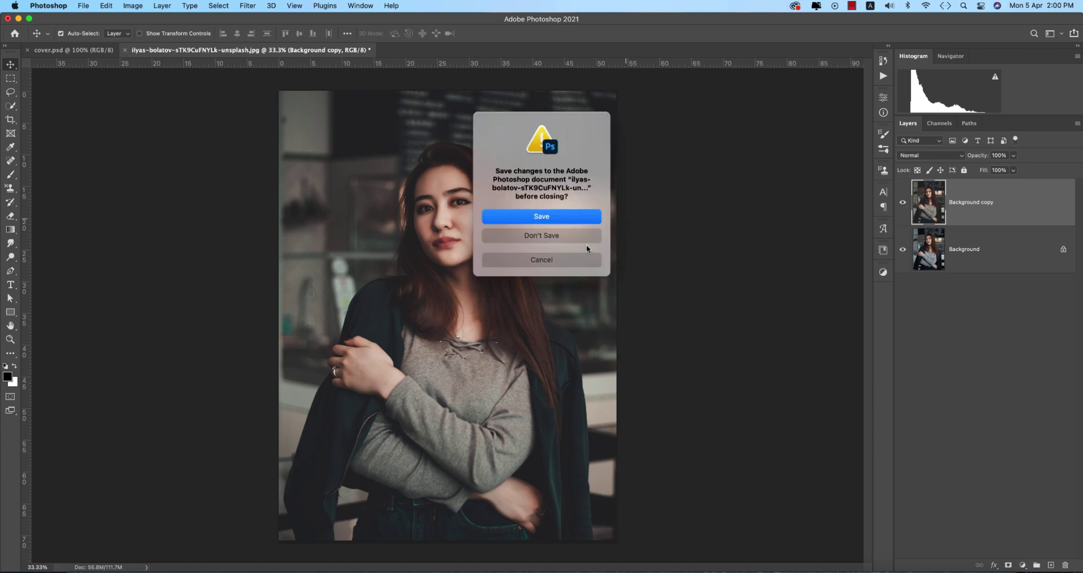
Step: Close the first portrait without saving and open the second café portrait
left_click(557, 235)
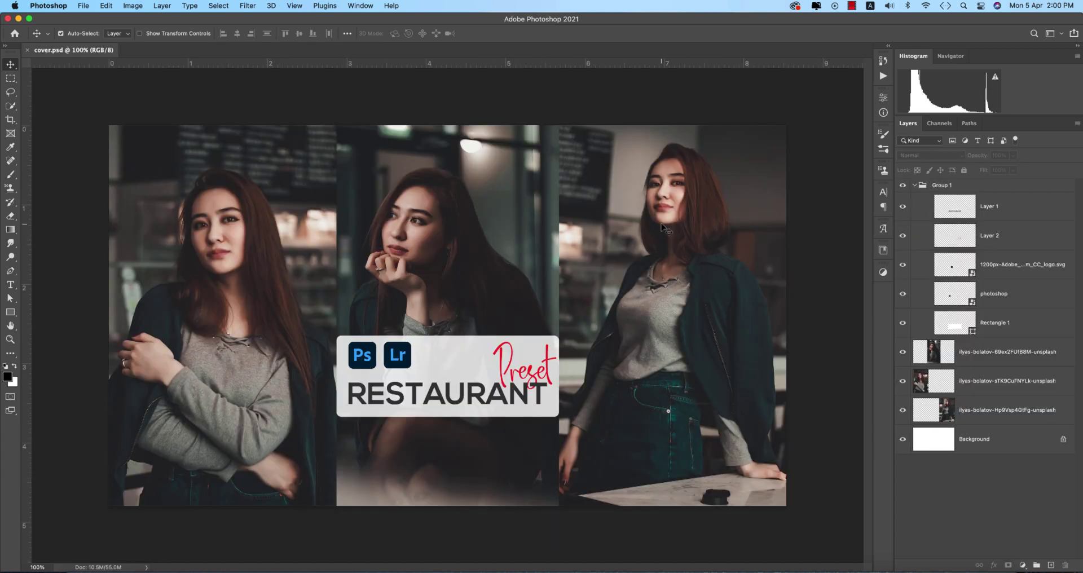
left_click(15, 34)
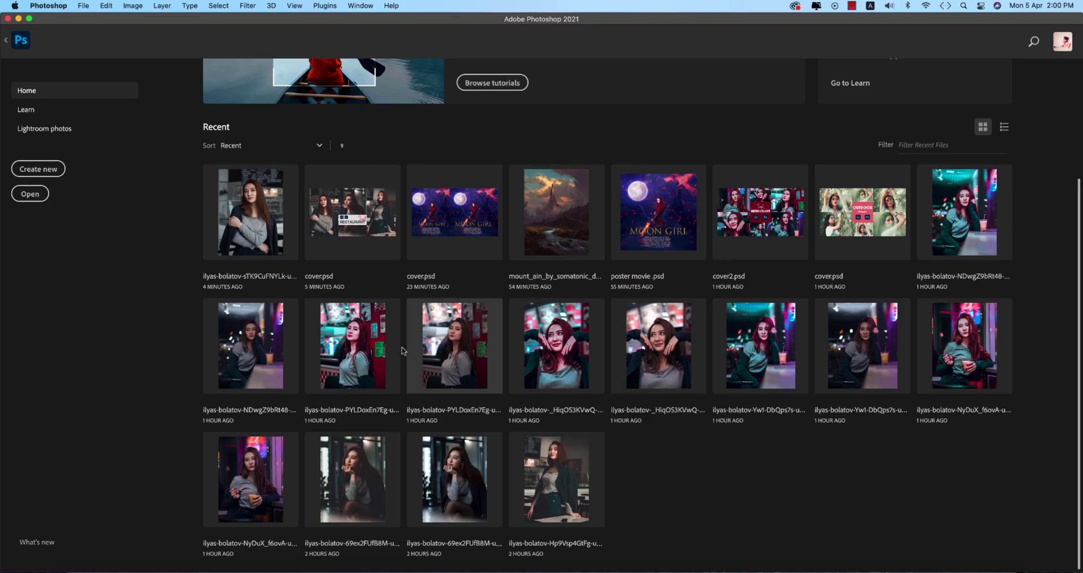
left_click(447, 343)
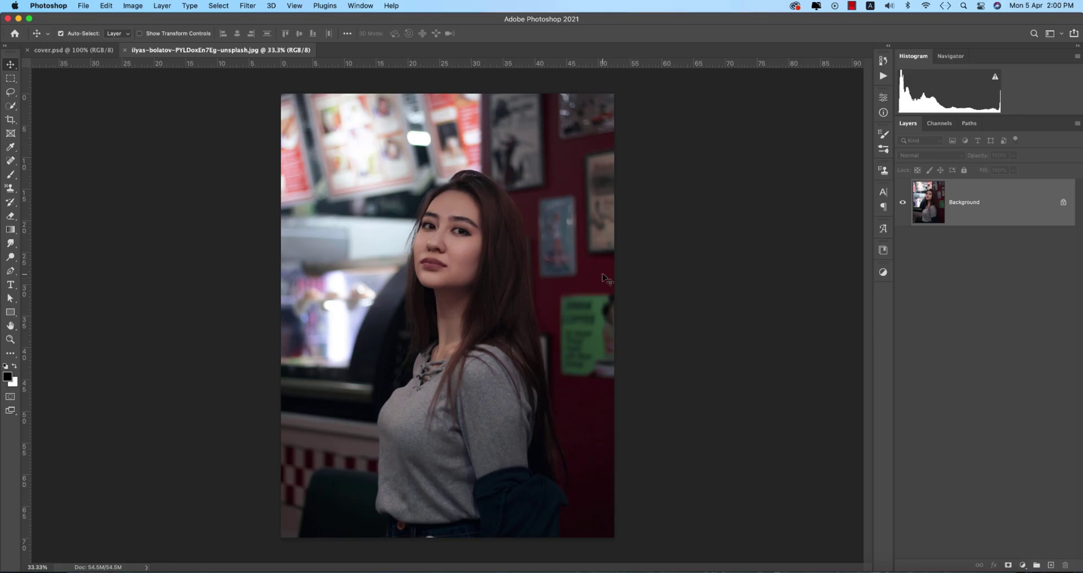
Step: Duplicate the background as Layer 1 and run the Camera Raw Filter on it
key("super+j")
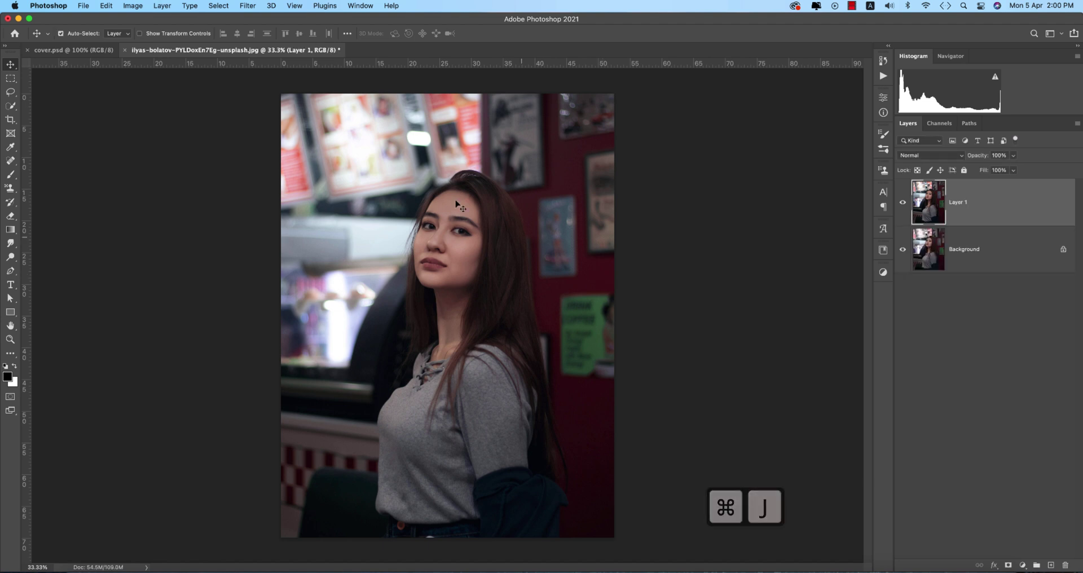
left_click(248, 6)
left_click(261, 86)
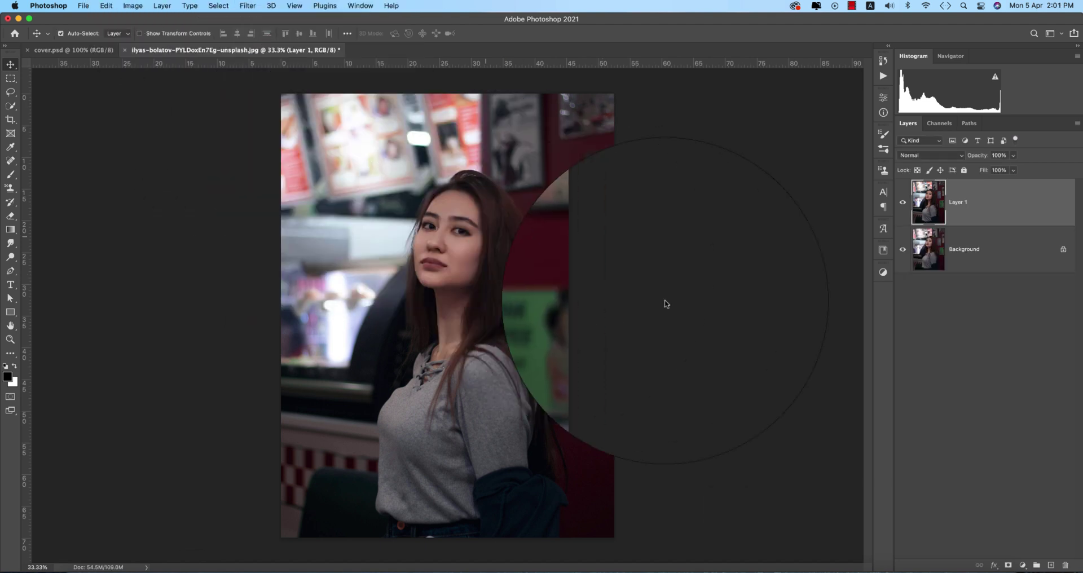
Step: Load the Restaurant .xmp preset settings into Camera Raw for the second portrait
left_click(1076, 188)
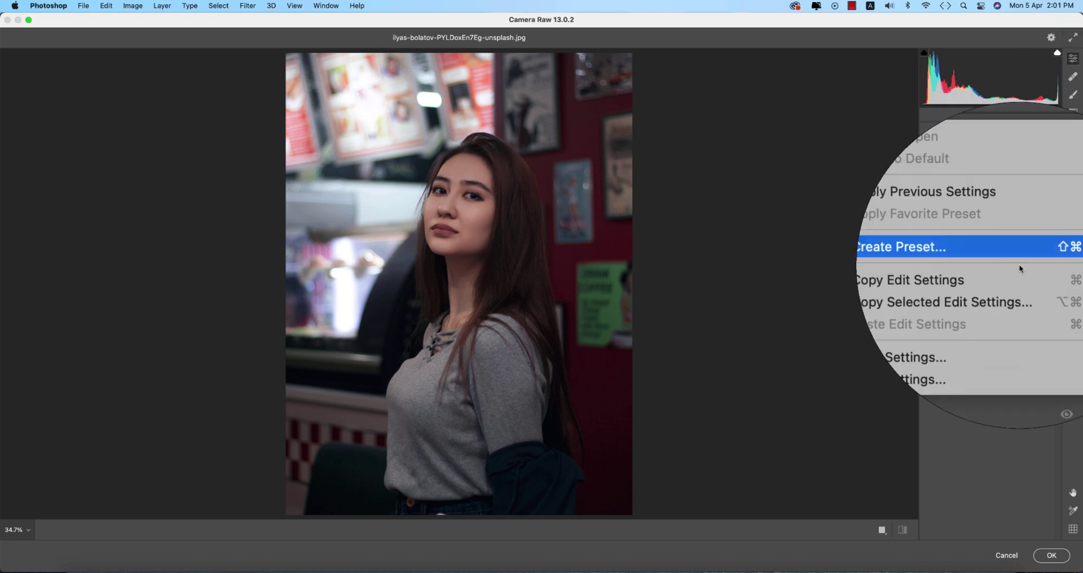
key("Escape")
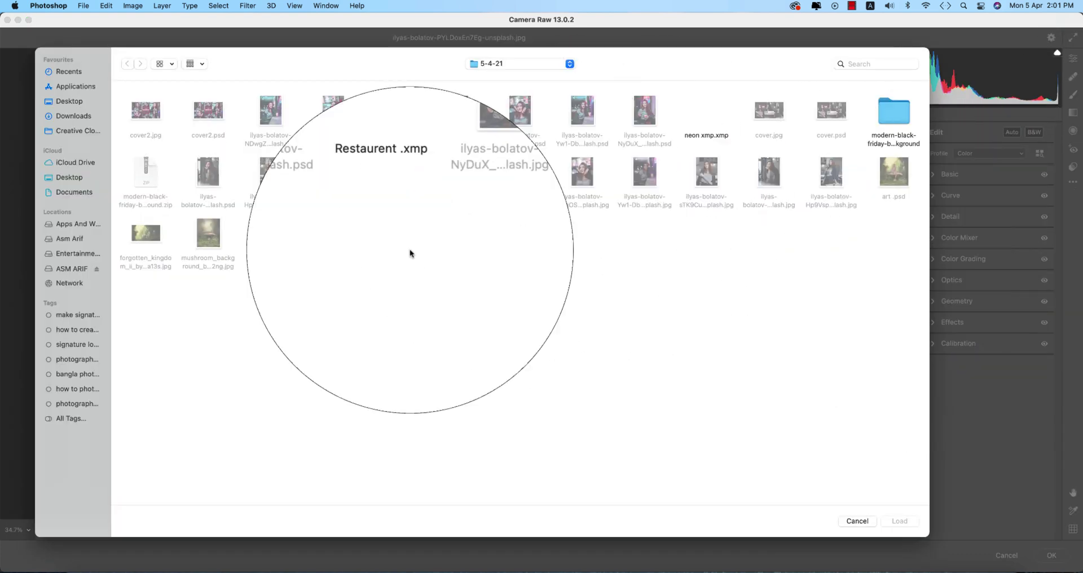
double_click(395, 189)
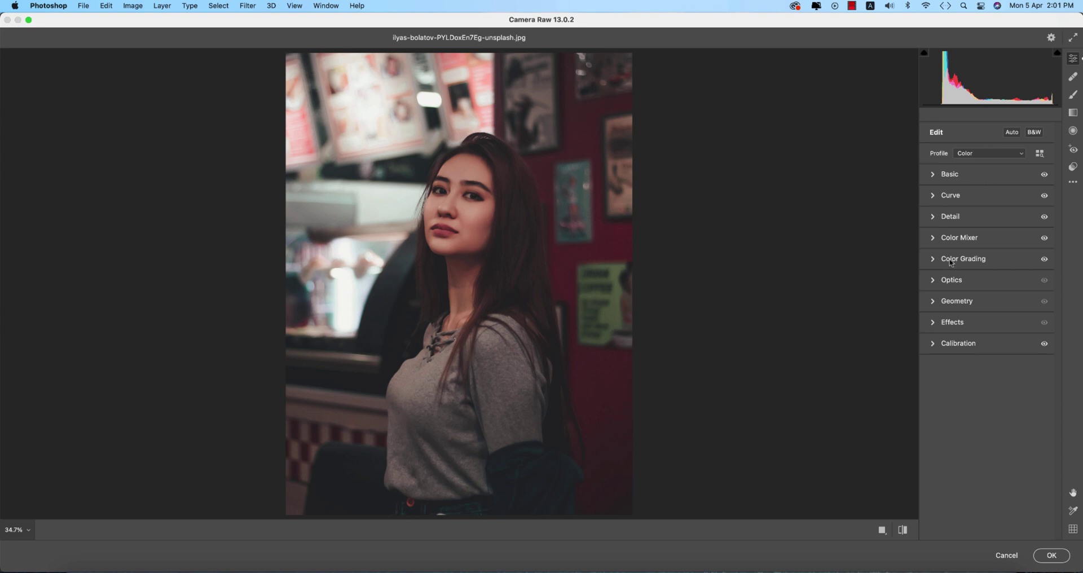
Step: Brighten the Oranges in Color Mixer Luminance to +47 and further
left_click(934, 241)
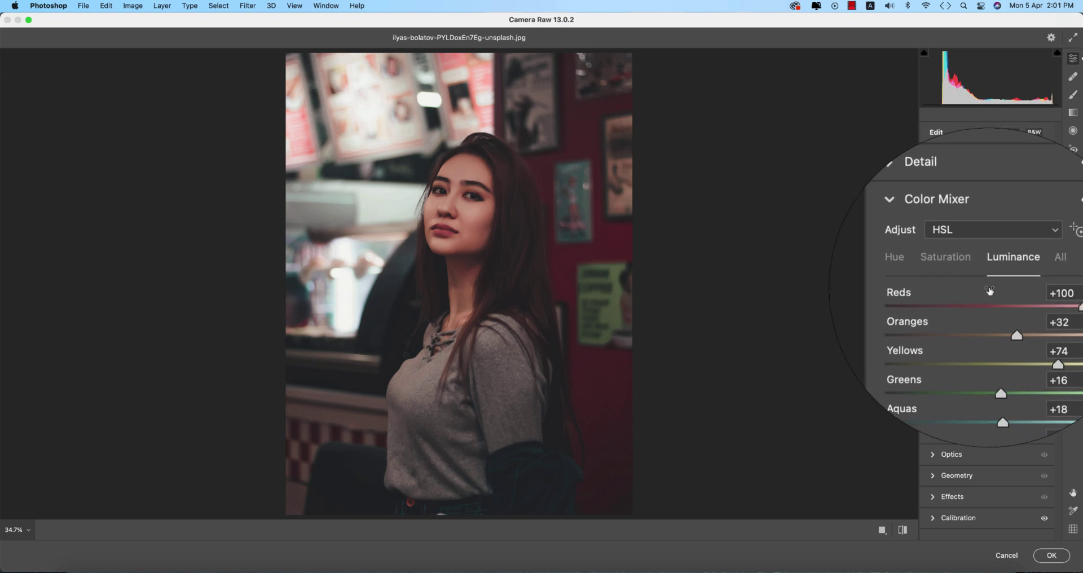
left_click(962, 266)
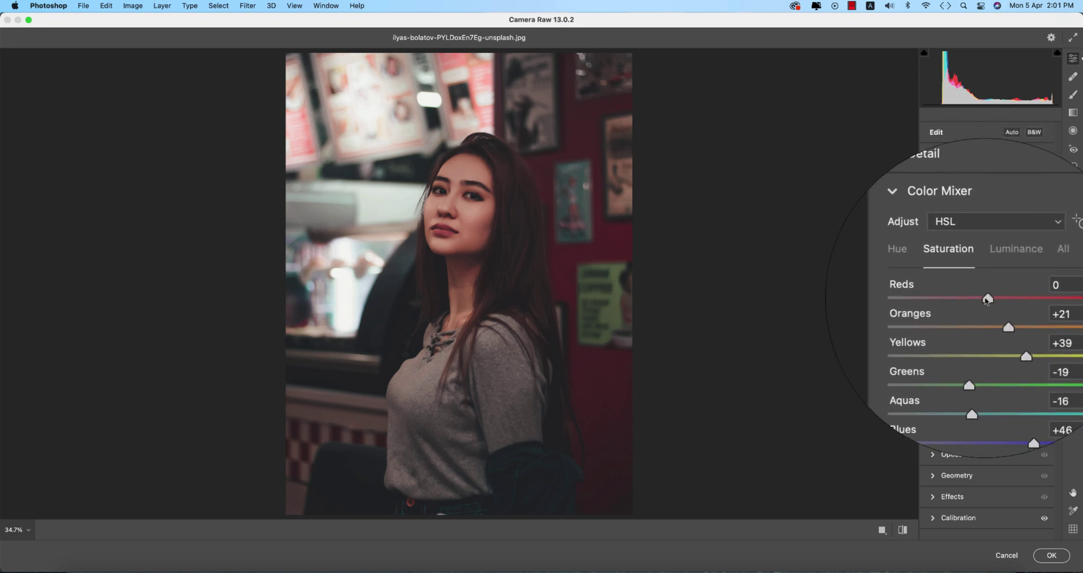
left_click(1027, 267)
left_click_drag(1004, 310, 1001, 338)
left_click(969, 274)
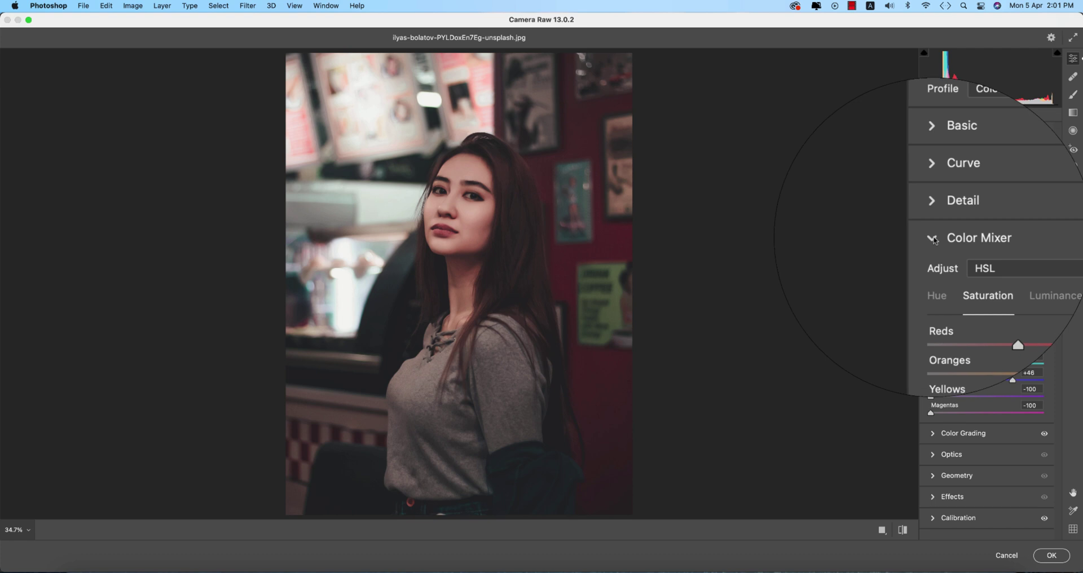
left_click(953, 239)
Step: Raise Basic Saturation to +8 and compare the before and after views
left_click(936, 180)
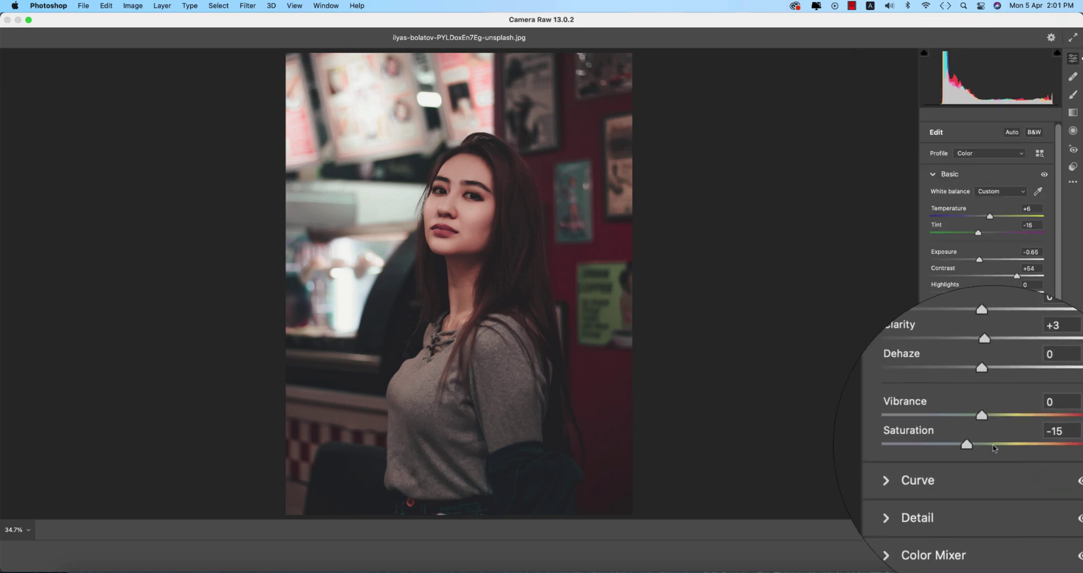
left_click_drag(992, 449, 993, 449)
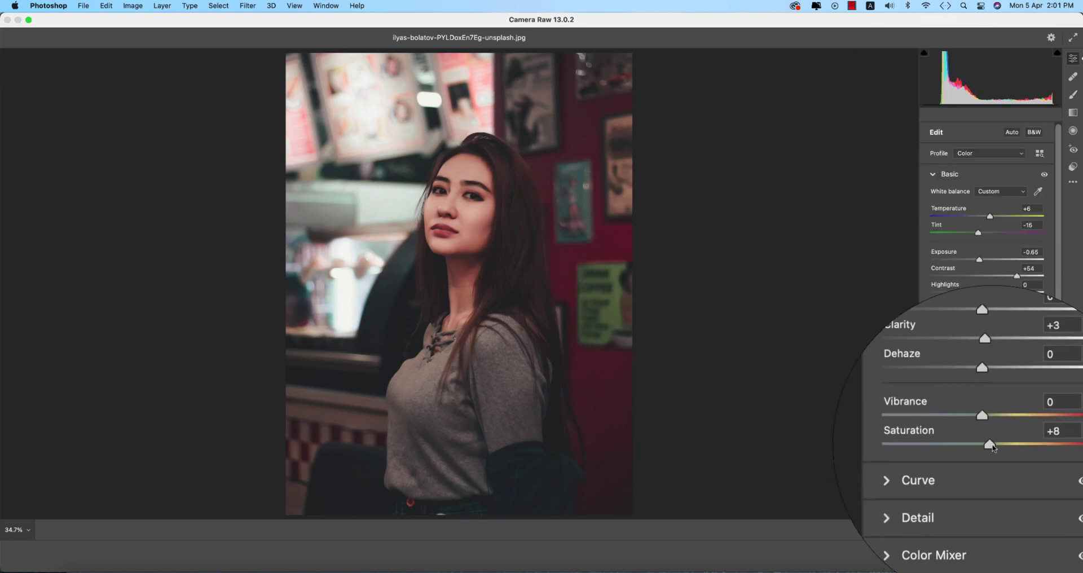
left_click(903, 529)
left_click(903, 532)
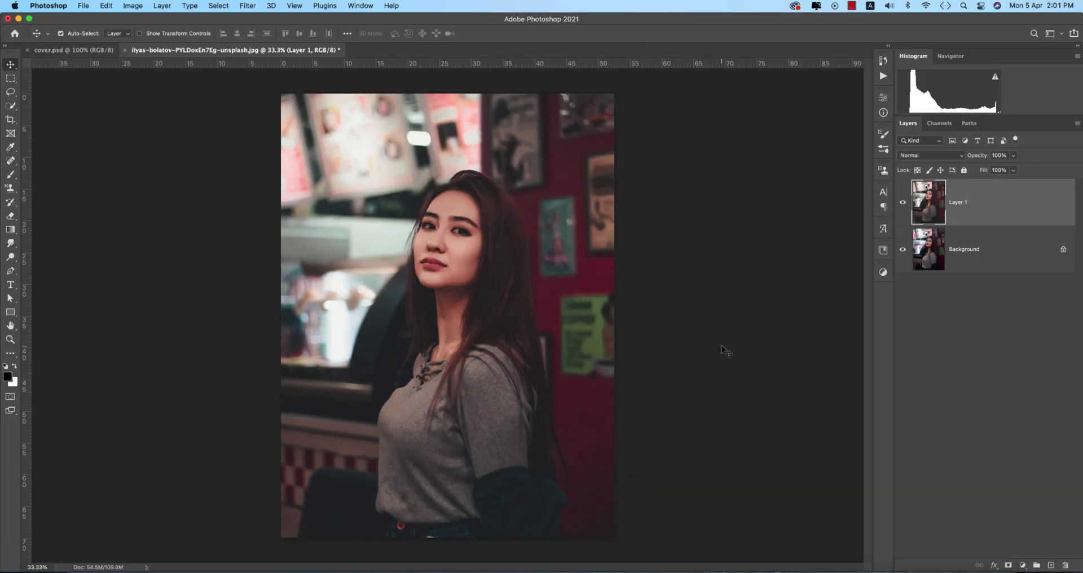
Step: Compare Layer 1's grade by hiding and re-showing it, then return to the cover.psd collage
left_click(902, 202)
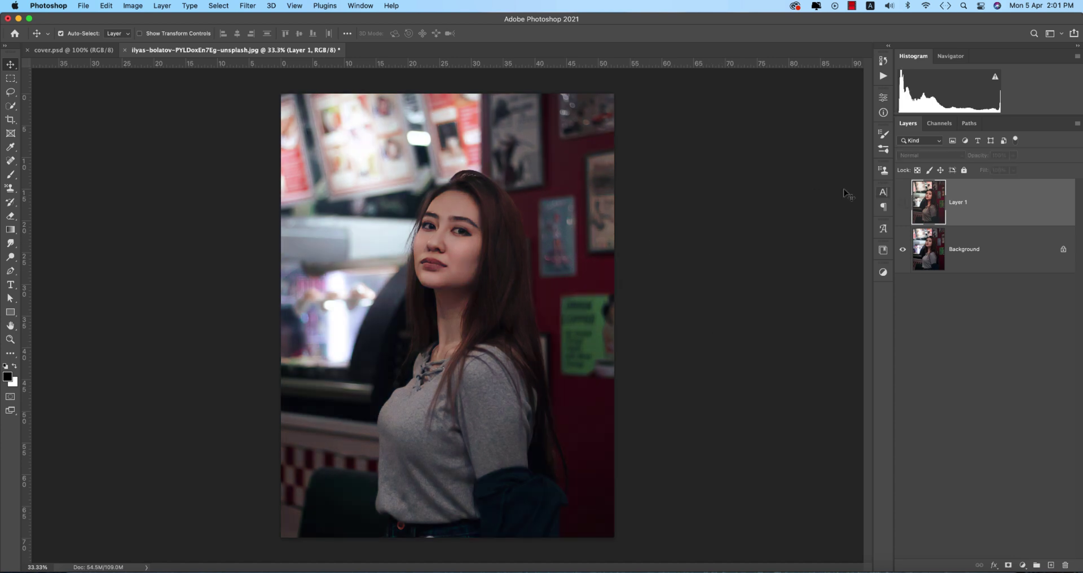
left_click(74, 51)
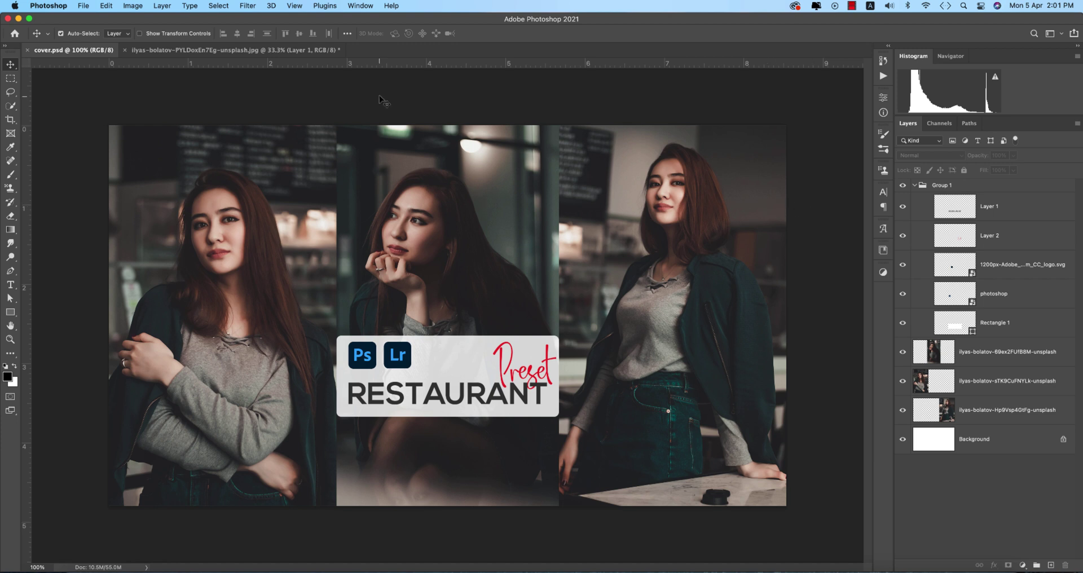
left_click(226, 49)
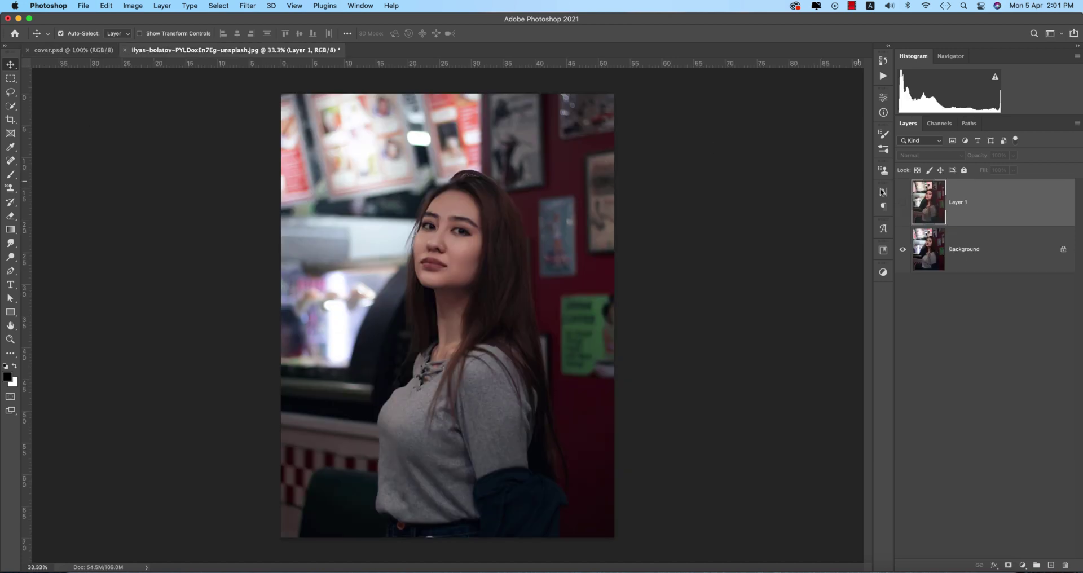
left_click(902, 203)
left_click(70, 52)
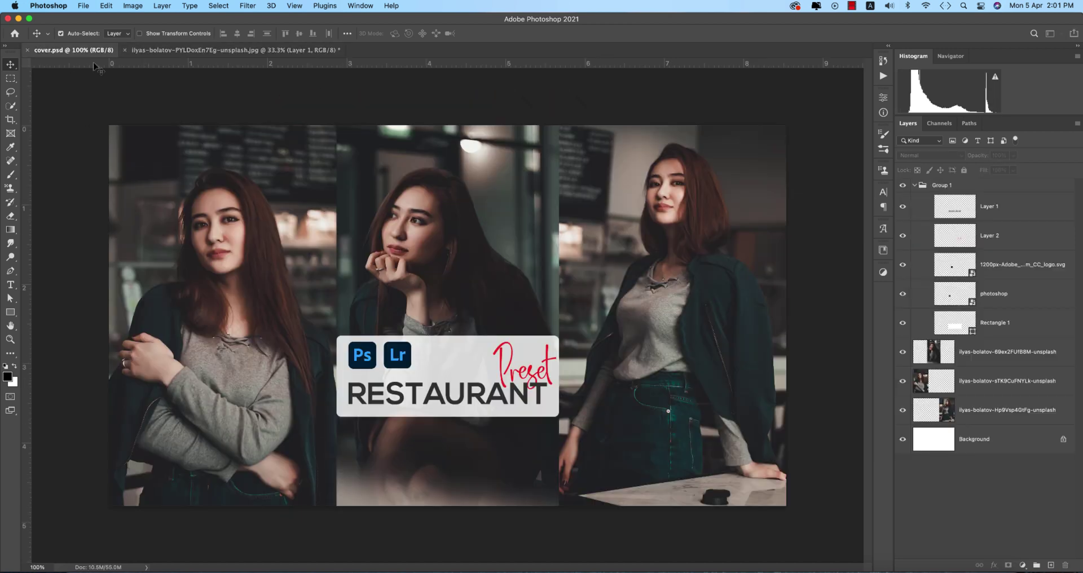